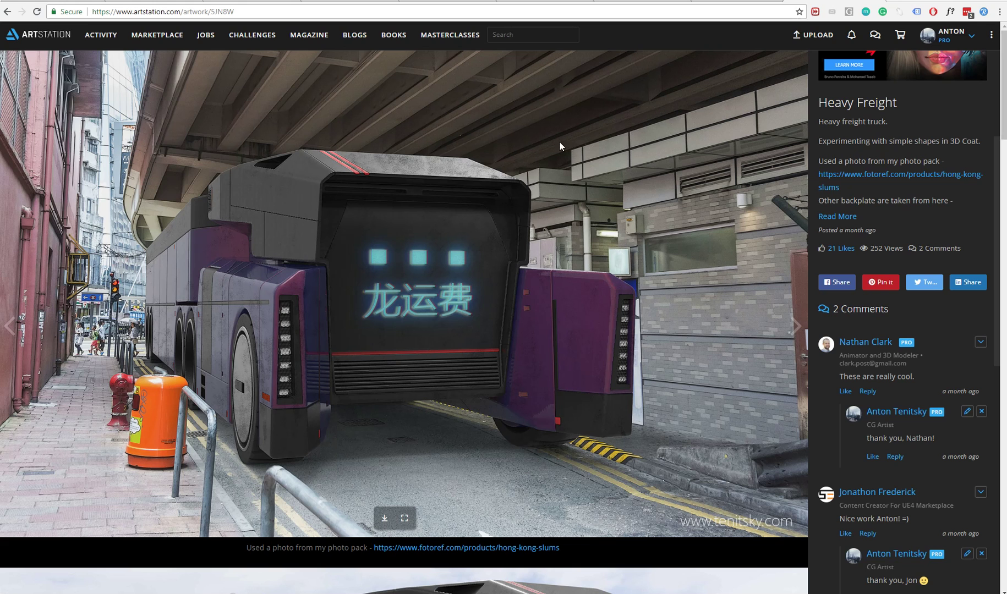
# Examine the renders on the Heavy Freight artwork page, from the purple truck to the blue one in the mountains
pyautogui.scroll(-2, 509, 295)
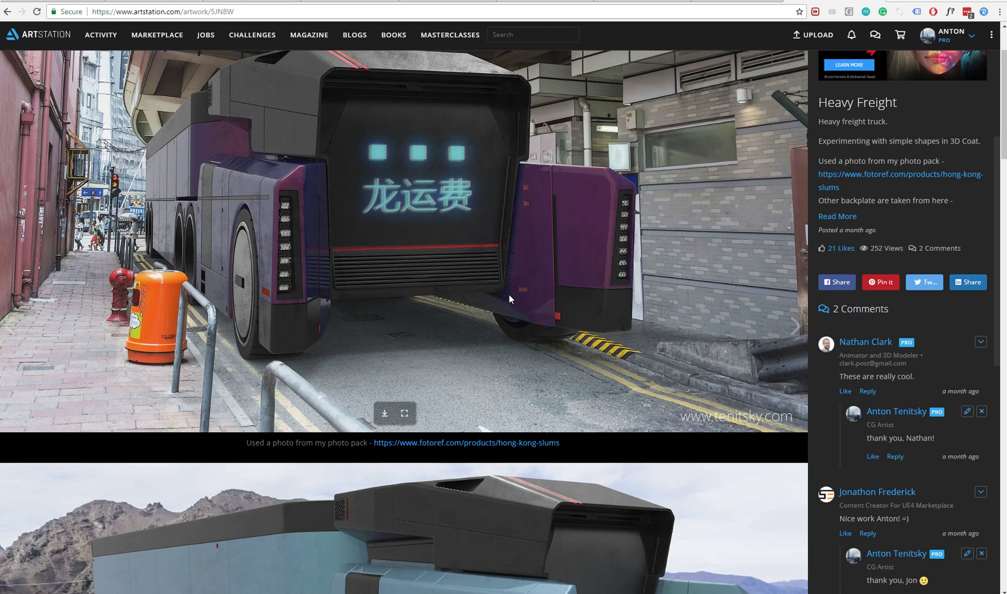
pyautogui.scroll(2, 502, 301)
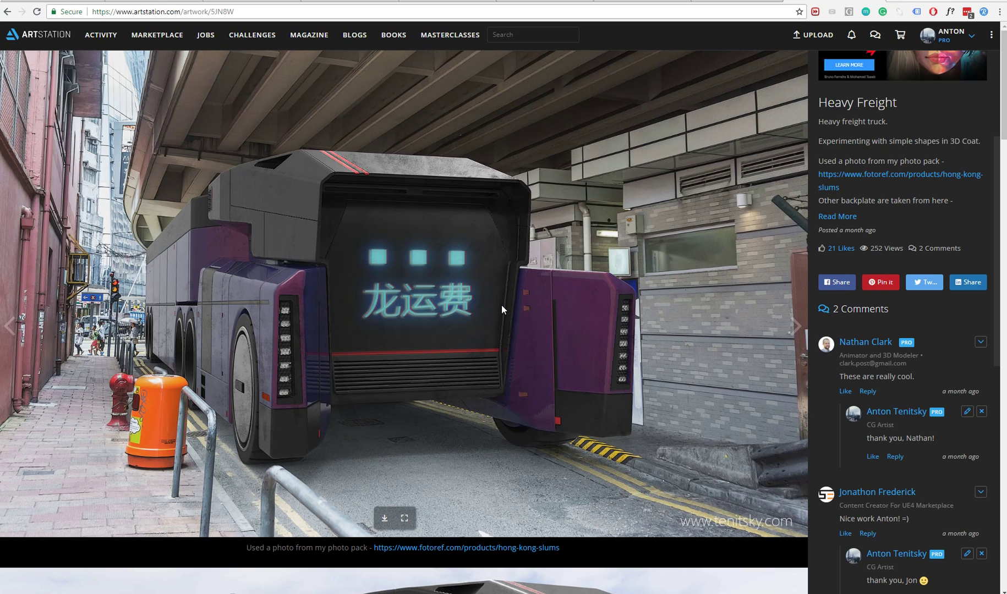
pyautogui.scroll(-2, 501, 305)
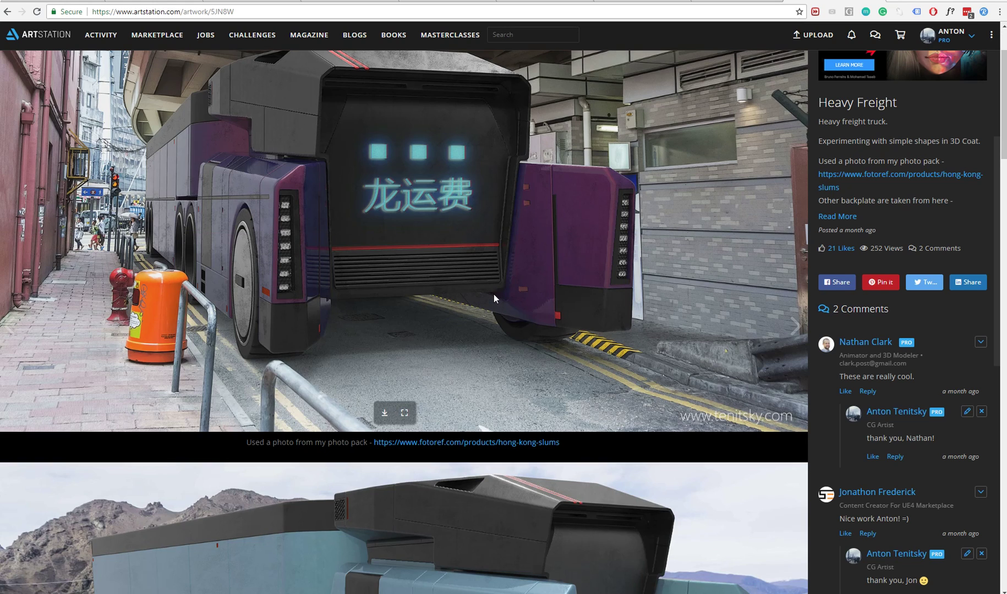
pyautogui.scroll(-3, 491, 298)
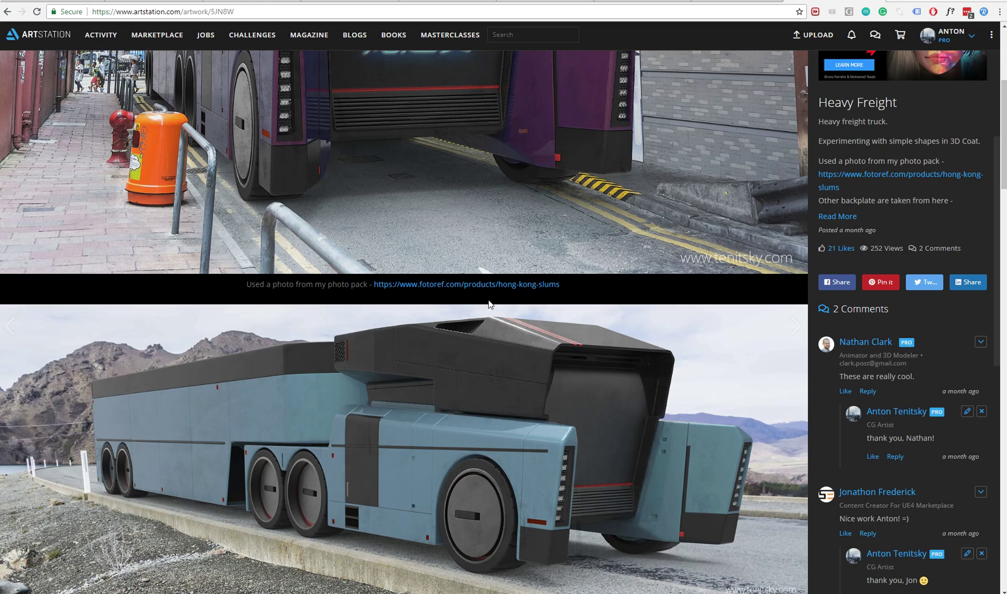
pyautogui.scroll(-3, 489, 304)
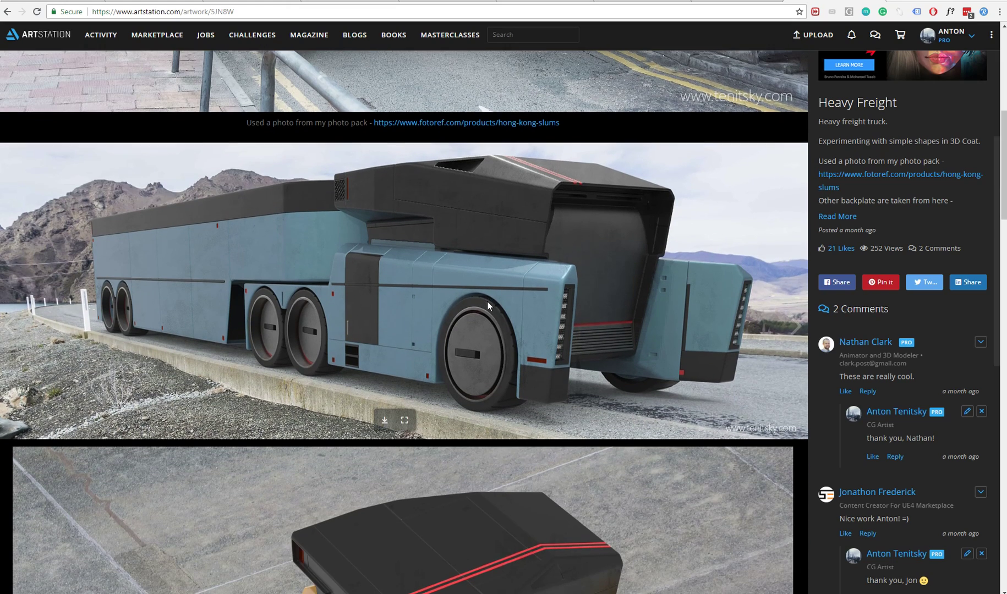
pyautogui.scroll(-3, 487, 306)
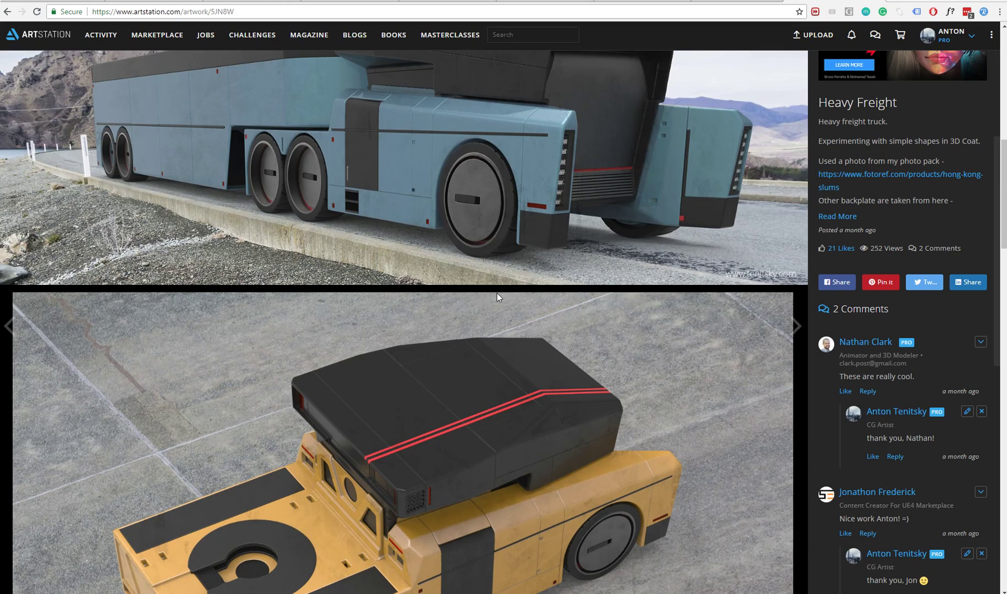
pyautogui.scroll(-2, 497, 295)
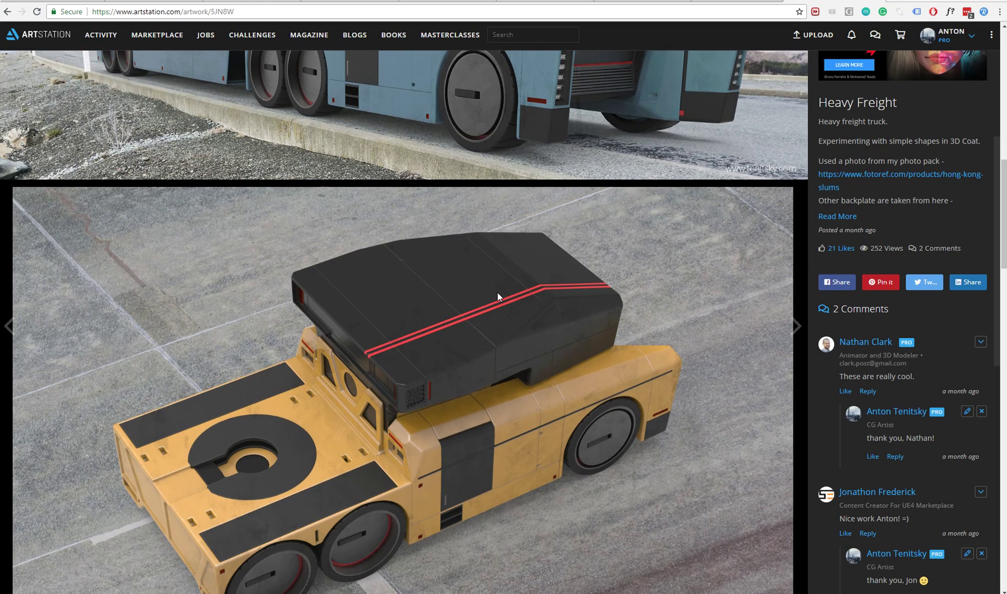
pyautogui.scroll(-4, 498, 297)
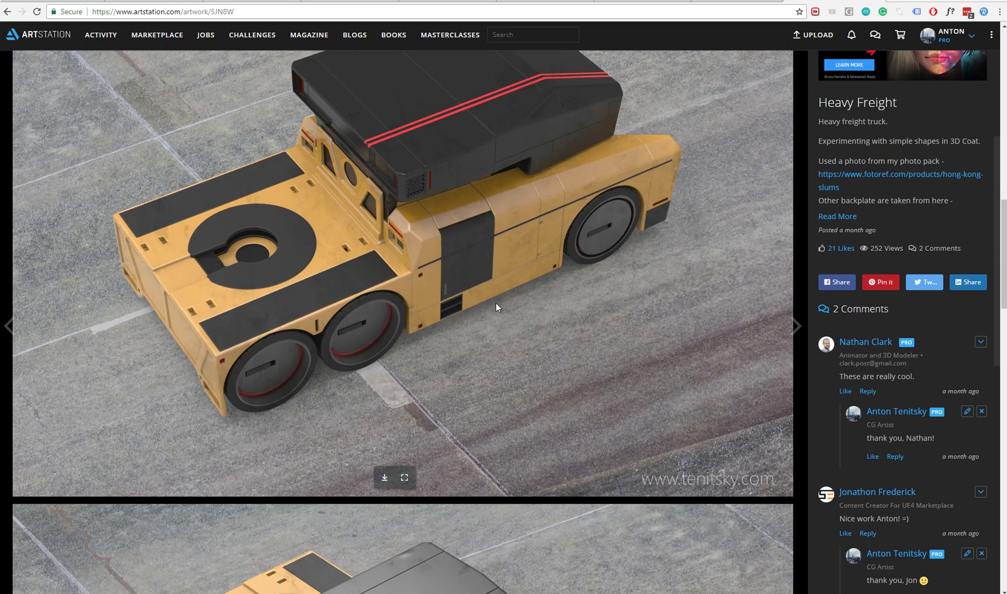
pyautogui.scroll(-2, 497, 304)
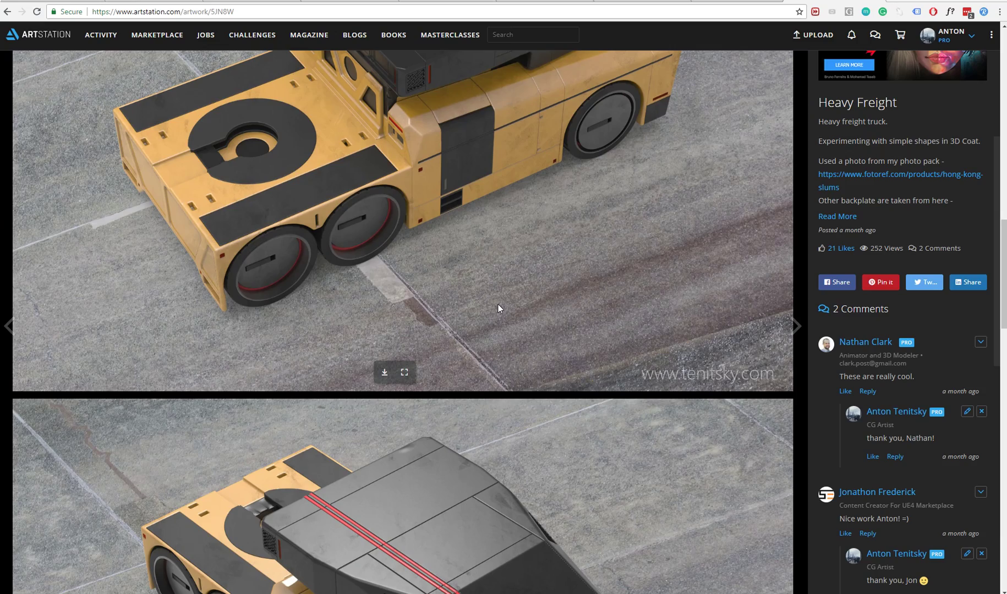
pyautogui.scroll(-6, 498, 304)
pyautogui.scroll(-8, 498, 305)
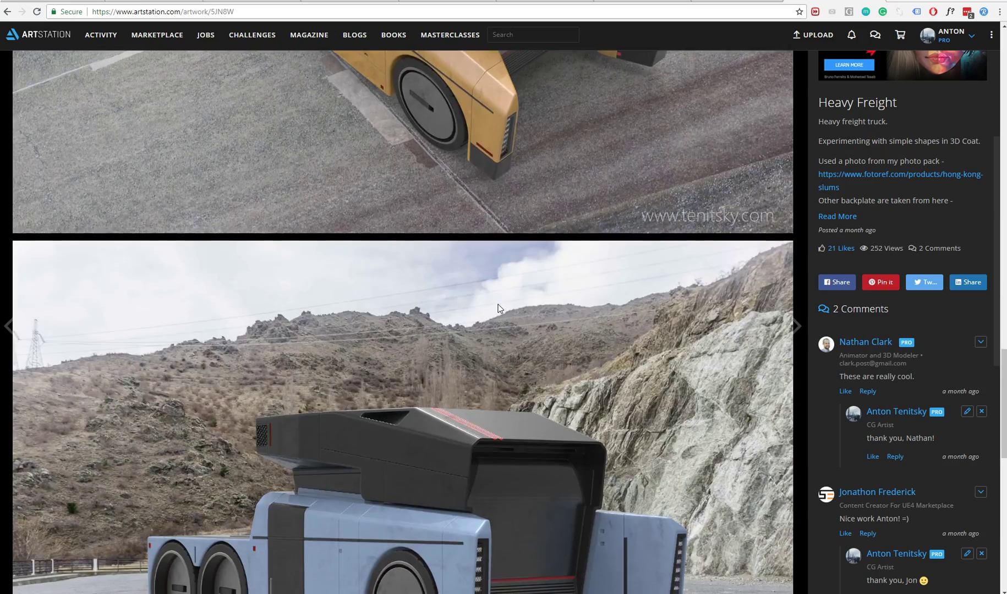
pyautogui.scroll(-8, 496, 307)
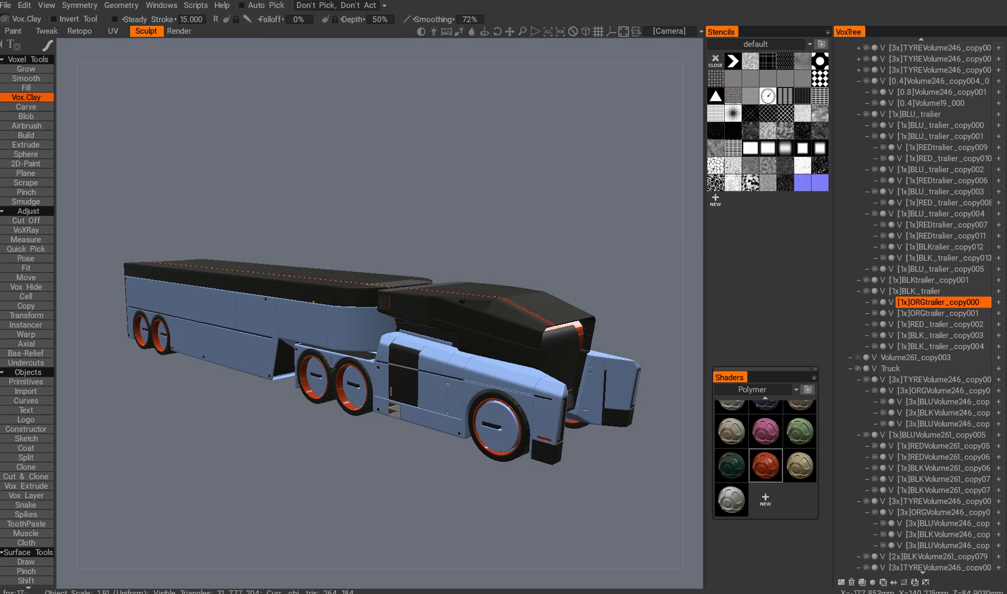
# Switch to 3D-Coat, show the 3D grid behind the trailer's side view and use orthographic projection
pyautogui.moveTo(430, 191)
pyautogui.mouseDown()
pyautogui.moveTo(450, 223)
pyautogui.moveTo(431, 202)
pyautogui.moveTo(434, 186)
pyautogui.mouseUp()
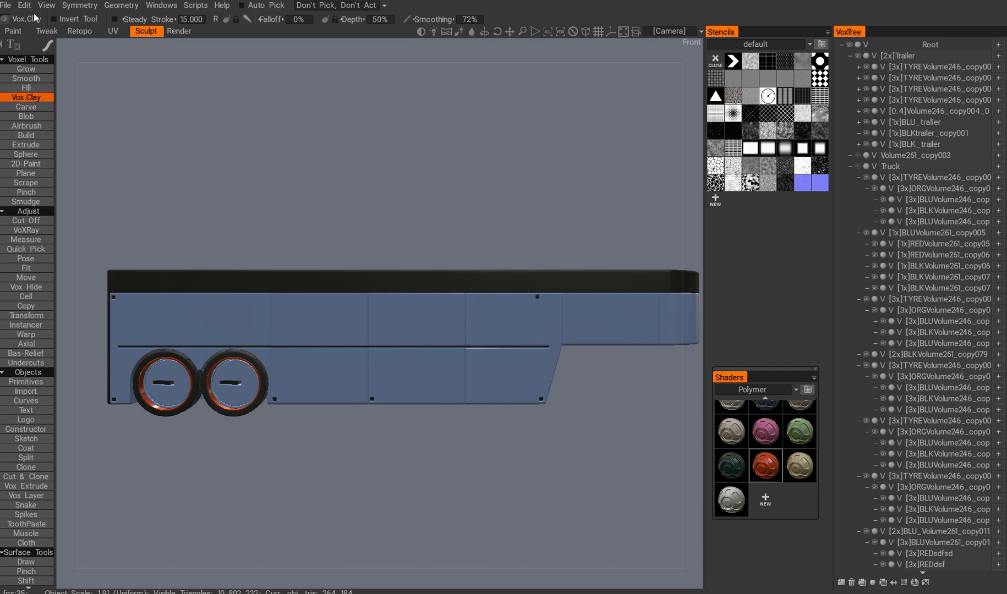
pyautogui.click(46, 5)
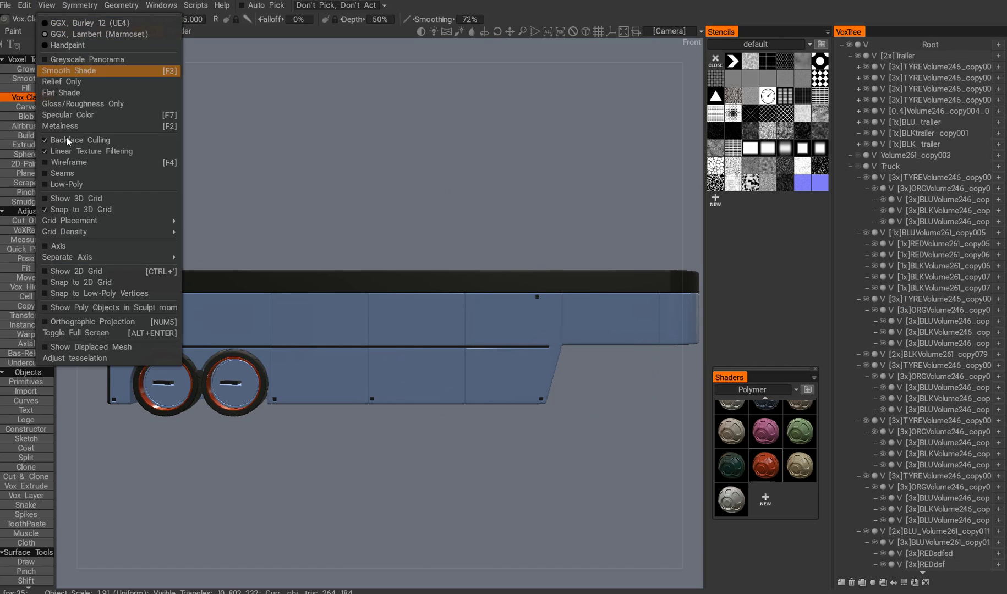
pyautogui.click(46, 199)
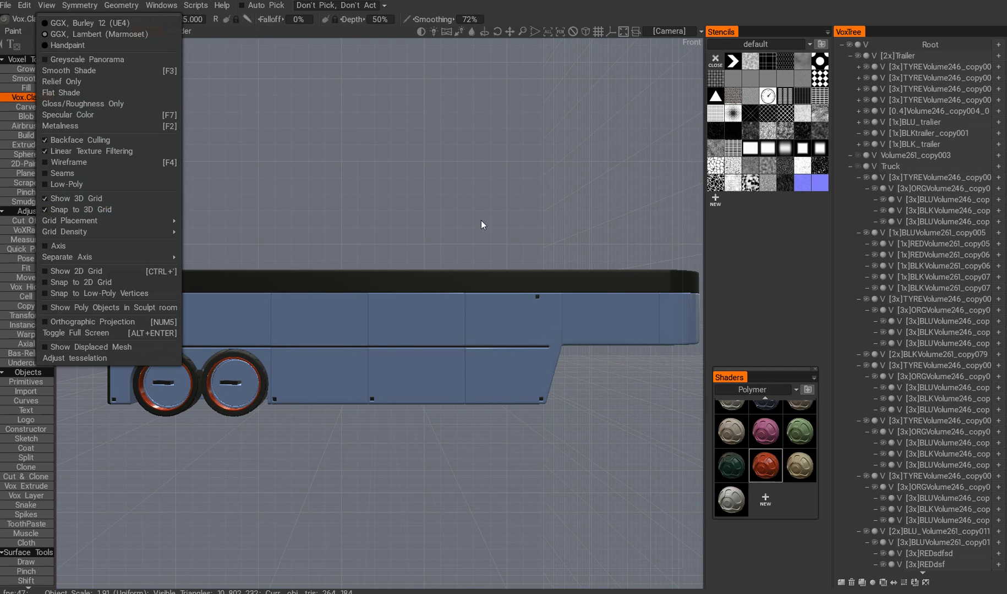
pyautogui.moveTo(477, 238); pyautogui.dragTo(456, 266, button='middle')
pyautogui.moveTo(455, 266); pyautogui.dragTo(493, 240)
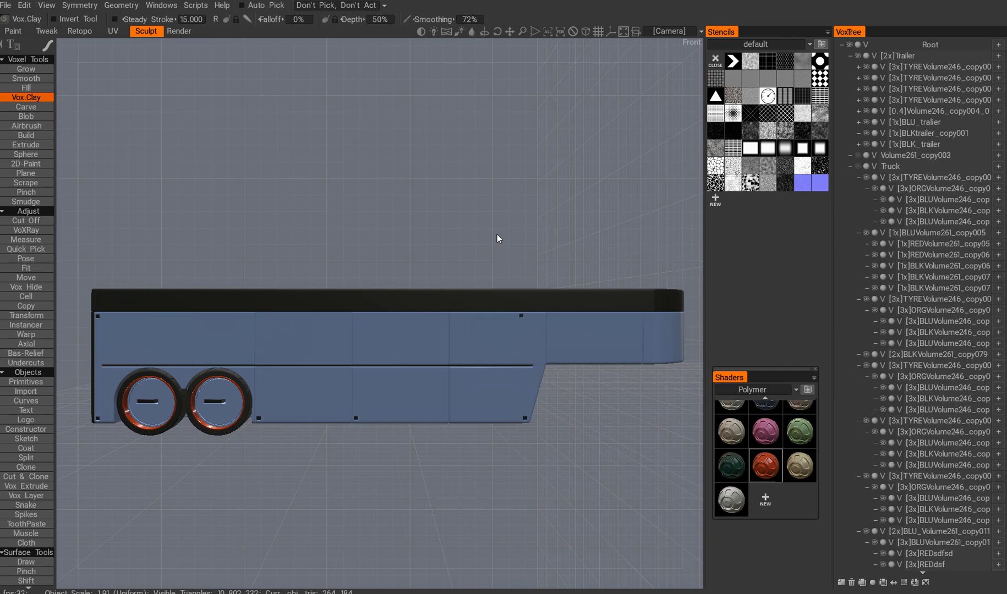
pyautogui.press('KP_5')
# Activate the side panel BLU_tralier_copy003 and split a small rectangular piece out of its upper half, snapped to the grid
pyautogui.scroll(2, 348, 252)
pyautogui.moveTo(386, 263); pyautogui.dragTo(454, 326)
pyautogui.scroll(1, 459, 348)
pyautogui.press('h')
pyautogui.moveTo(488, 222); pyautogui.dragTo(462, 186, button='middle')
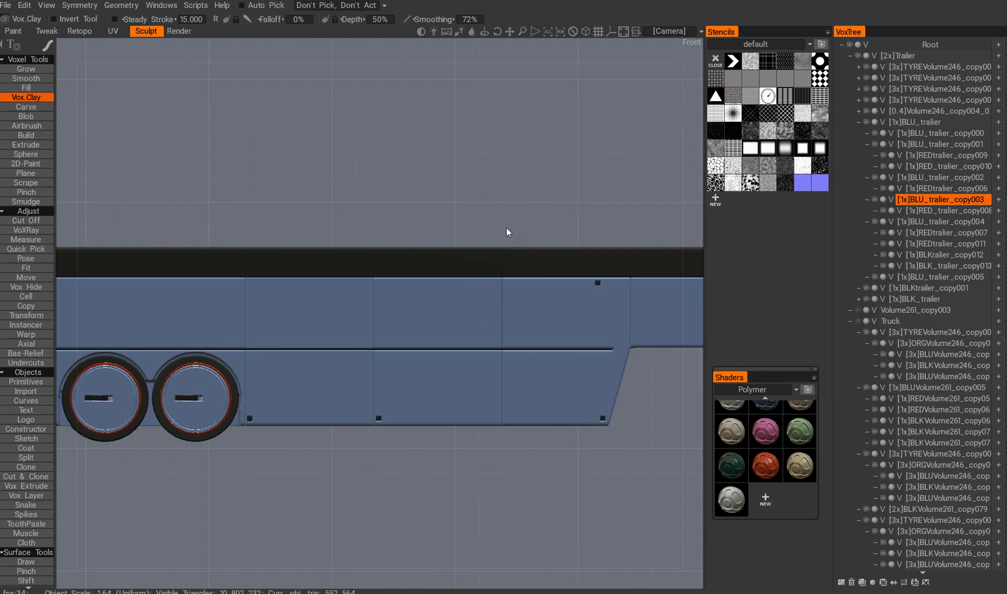
pyautogui.moveTo(512, 238); pyautogui.dragTo(307, 82, button='right')
pyautogui.click(26, 458)
pyautogui.moveTo(412, 298); pyautogui.dragTo(471, 328)
pyautogui.moveTo(474, 177)
pyautogui.mouseDown()
pyautogui.moveTo(450, 211)
pyautogui.moveTo(468, 187)
pyautogui.mouseUp()
pyautogui.press('KP_2')
# Try to split another rectangle of the same size from the side panel above the rear wheels
pyautogui.moveTo(321, 306); pyautogui.dragTo(409, 285, button='middle')
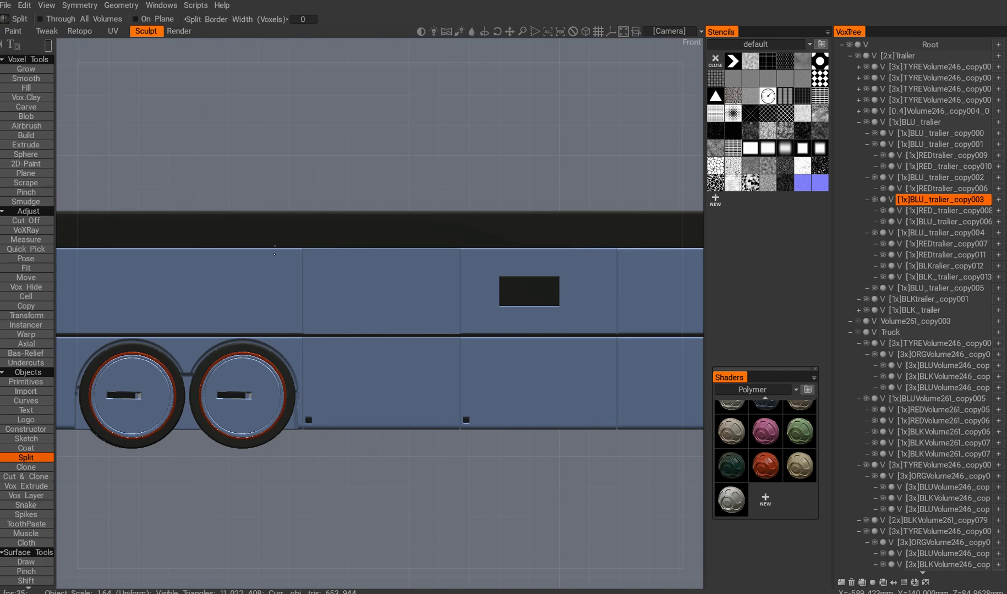
pyautogui.moveTo(190, 282); pyautogui.dragTo(251, 313)
pyautogui.keyDown('alt'); pyautogui.moveTo(410, 271); pyautogui.dragTo(390, 294); pyautogui.keyUp('alt')
pyautogui.scroll(-3, 390, 294)
# Select the whole Trailer group for Transform and set its Z position to -160
pyautogui.press('t')
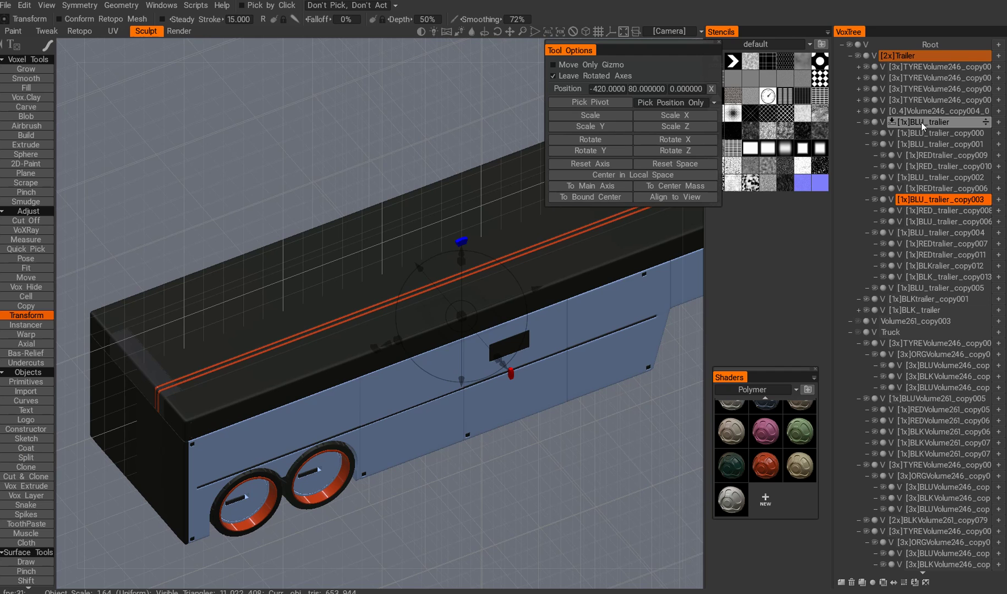
pyautogui.click(922, 125)
pyautogui.scroll(-4, 460, 330)
pyautogui.keyDown('alt'); pyautogui.moveTo(400, 371); pyautogui.dragTo(490, 278); pyautogui.keyUp('alt')
pyautogui.click(906, 56)
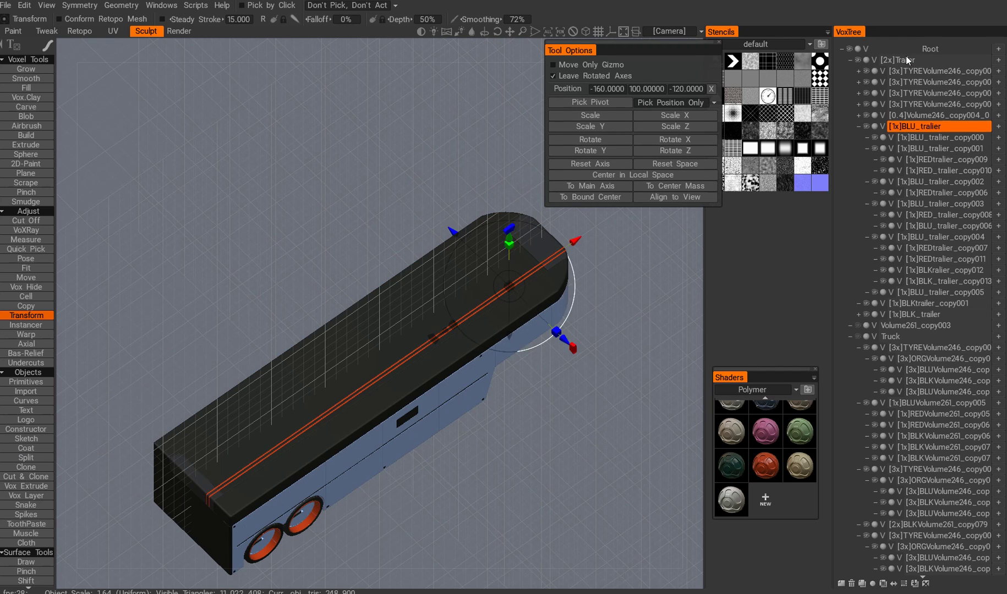
pyautogui.moveTo(567, 402); pyautogui.dragTo(418, 308)
pyautogui.click(669, 89)
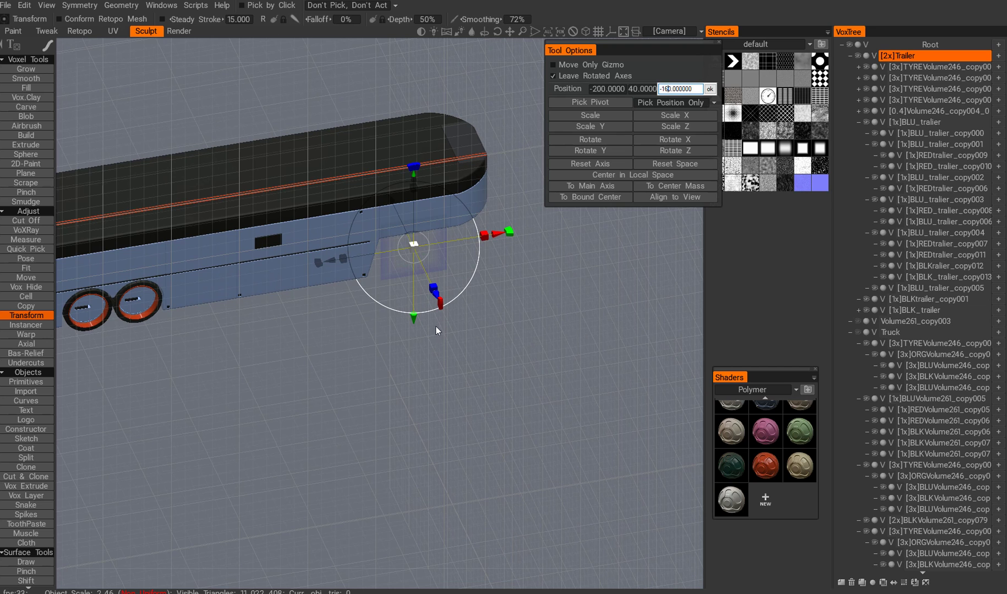
pyautogui.press('Return')
# Check the shifted trailer against the 3D grid from several angles and undo the Z position change
pyautogui.moveTo(304, 391); pyautogui.dragTo(395, 316)
pyautogui.scroll(2, 382, 283)
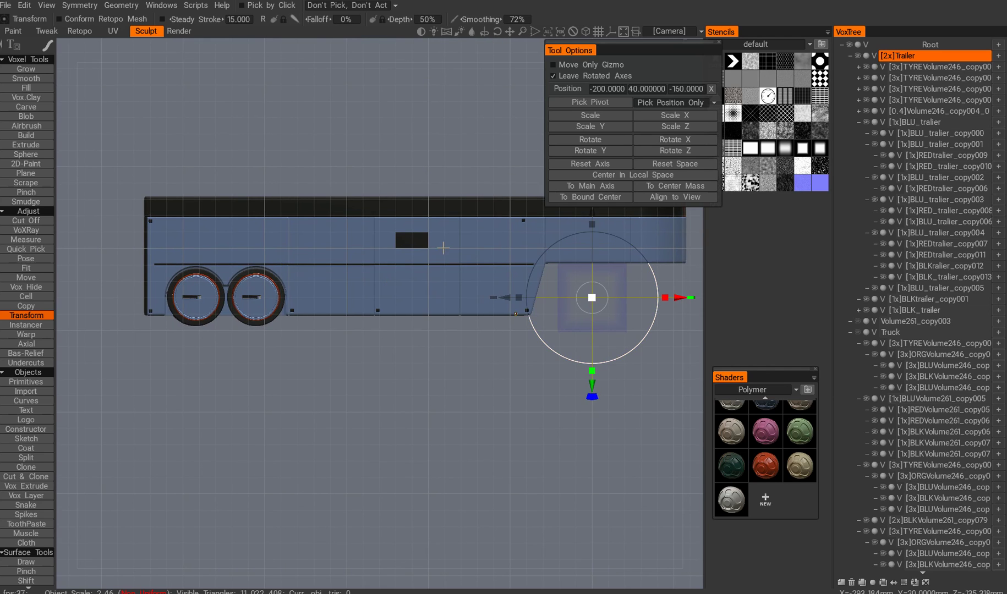
pyautogui.moveTo(437, 253); pyautogui.dragTo(390, 278, button='middle')
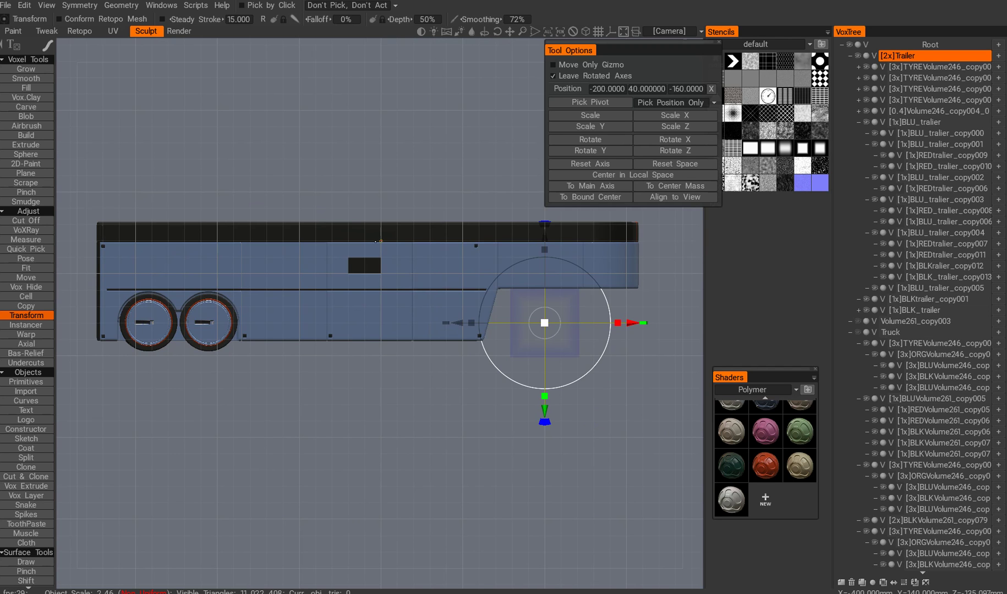
pyautogui.moveTo(360, 267); pyautogui.dragTo(419, 379)
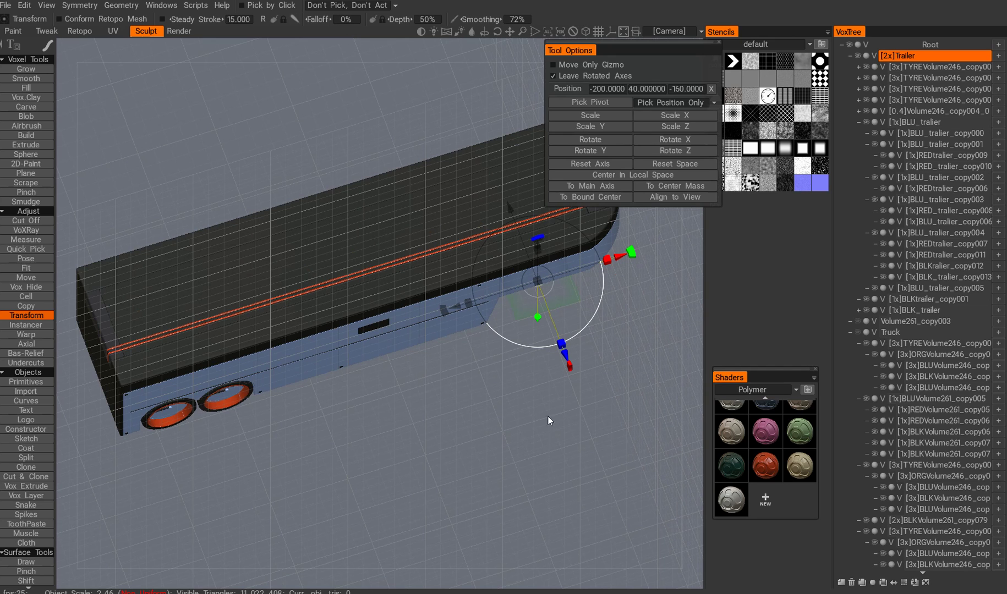
pyautogui.moveTo(548, 417); pyautogui.dragTo(390, 398)
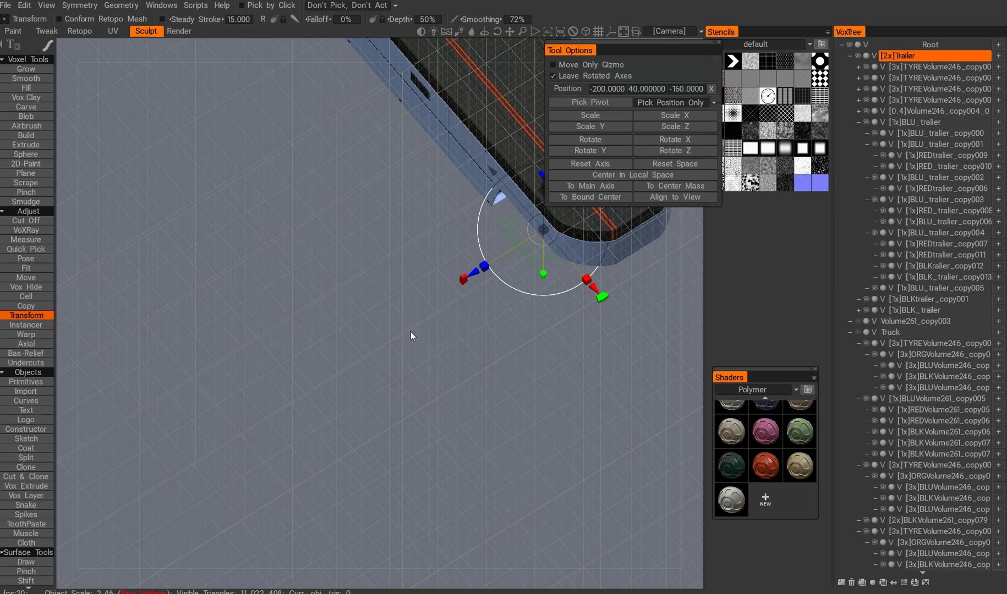
pyautogui.hotkey('ctrl', 'z')
pyautogui.moveTo(172, 359); pyautogui.dragTo(584, 302)
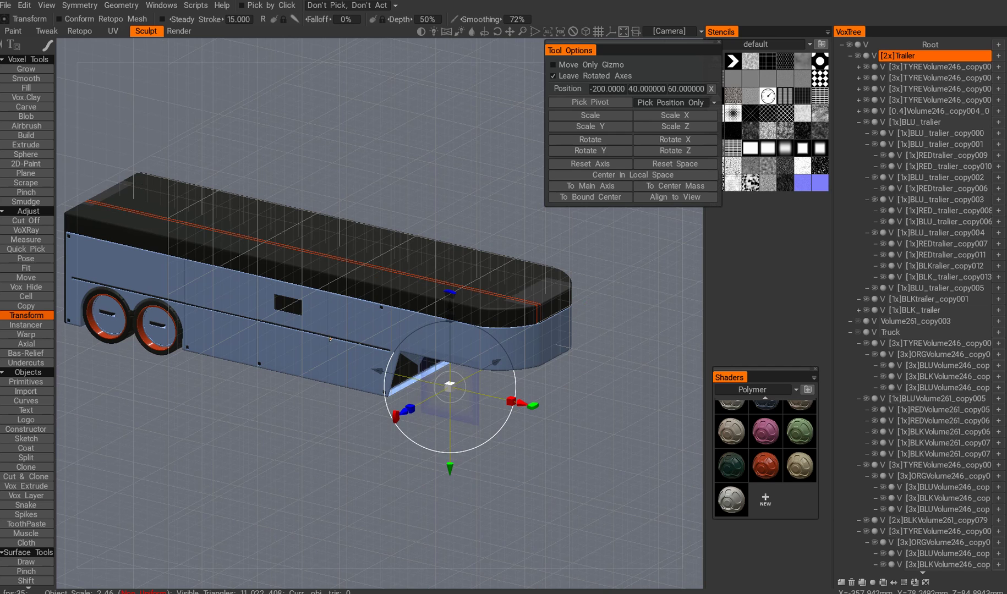
pyautogui.moveTo(265, 254); pyautogui.dragTo(385, 342)
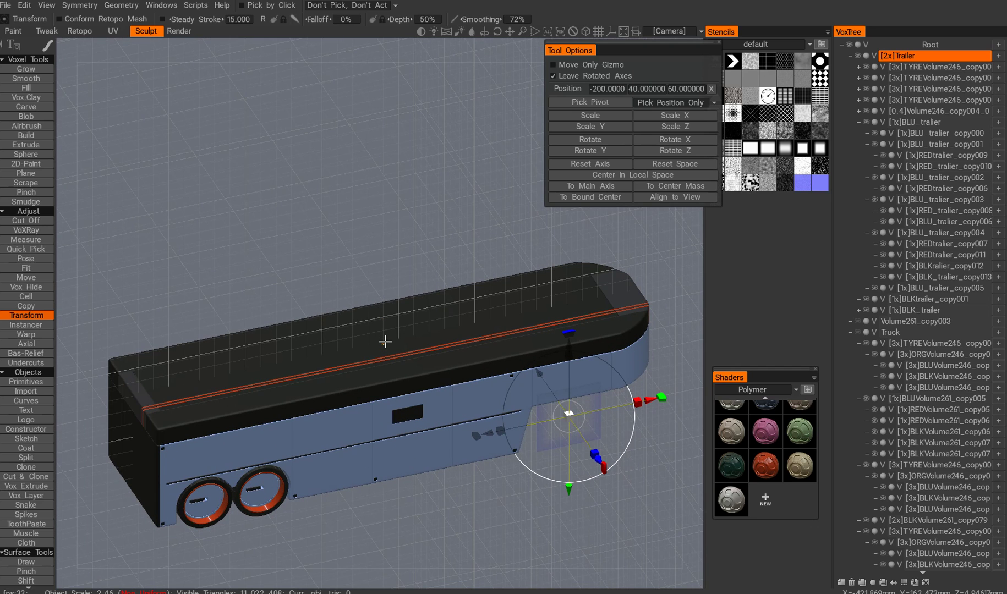
# In the trailer's side view, turn off the 3D grid and its snapping, and enable the 2D grid with snapping
pyautogui.keyDown('shift'); pyautogui.moveTo(383, 359); pyautogui.dragTo(355, 278); pyautogui.keyUp('shift')
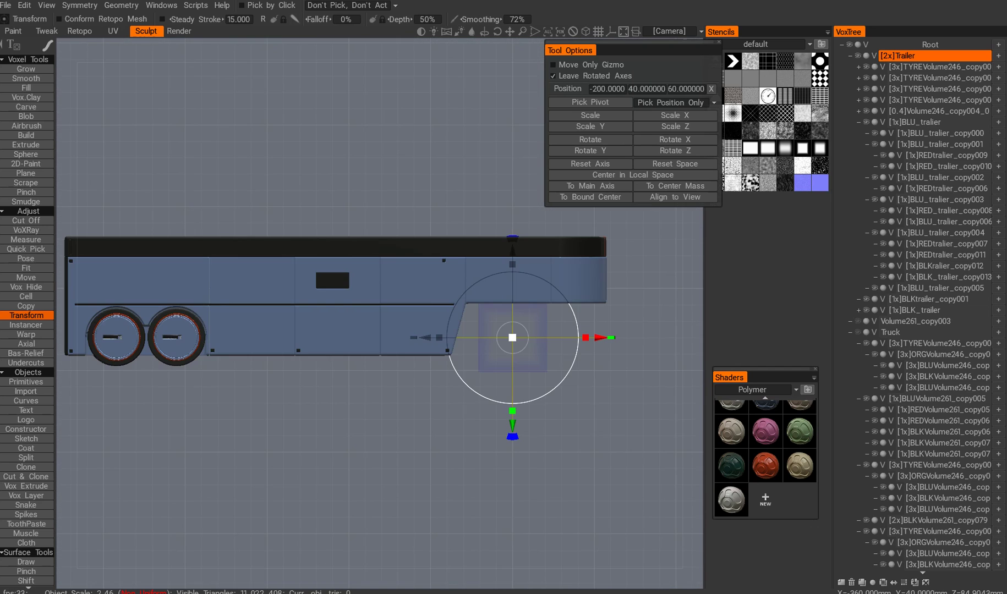
pyautogui.moveTo(381, 314); pyautogui.dragTo(404, 340, button='middle')
pyautogui.moveTo(368, 324)
pyautogui.mouseDown()
pyautogui.moveTo(386, 323)
pyautogui.moveTo(350, 331)
pyautogui.mouseUp()
pyautogui.moveTo(350, 332); pyautogui.dragTo(372, 344, button='middle')
pyautogui.moveTo(349, 326); pyautogui.dragTo(327, 325, button='right')
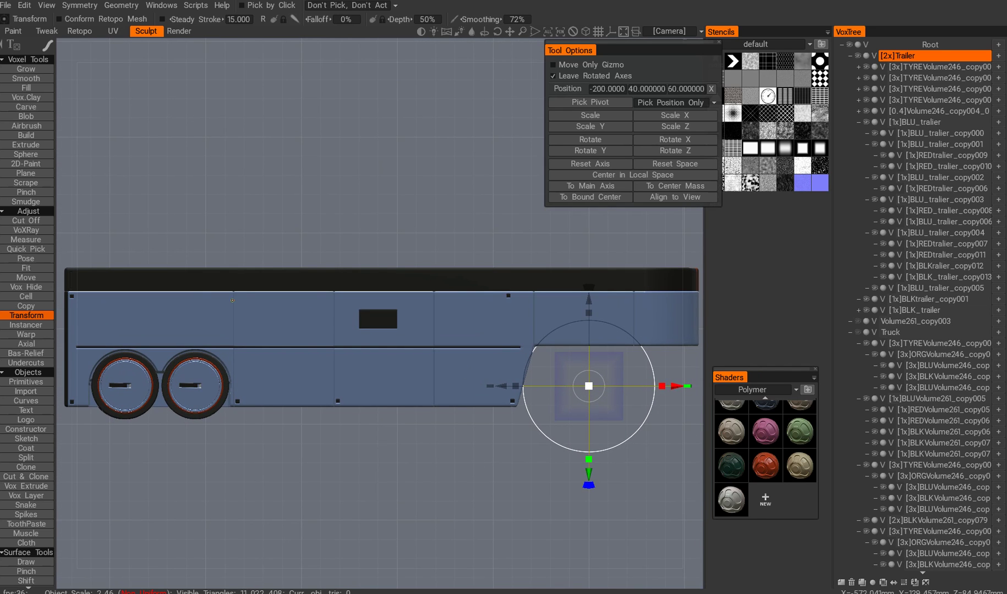
pyautogui.press('h')
pyautogui.click(25, 5)
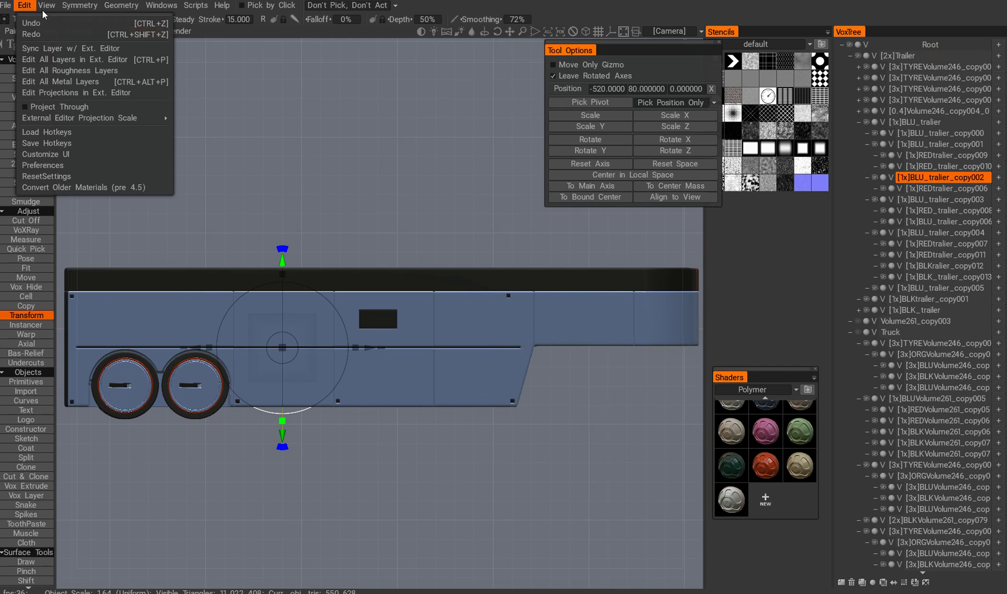
pyautogui.click(44, 200)
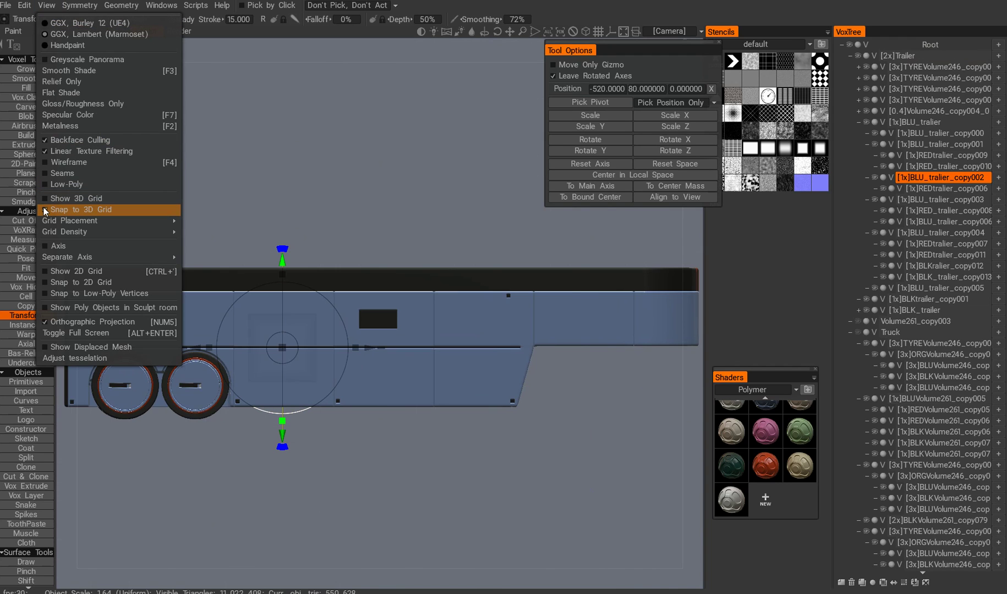
pyautogui.click(43, 208)
pyautogui.click(45, 271)
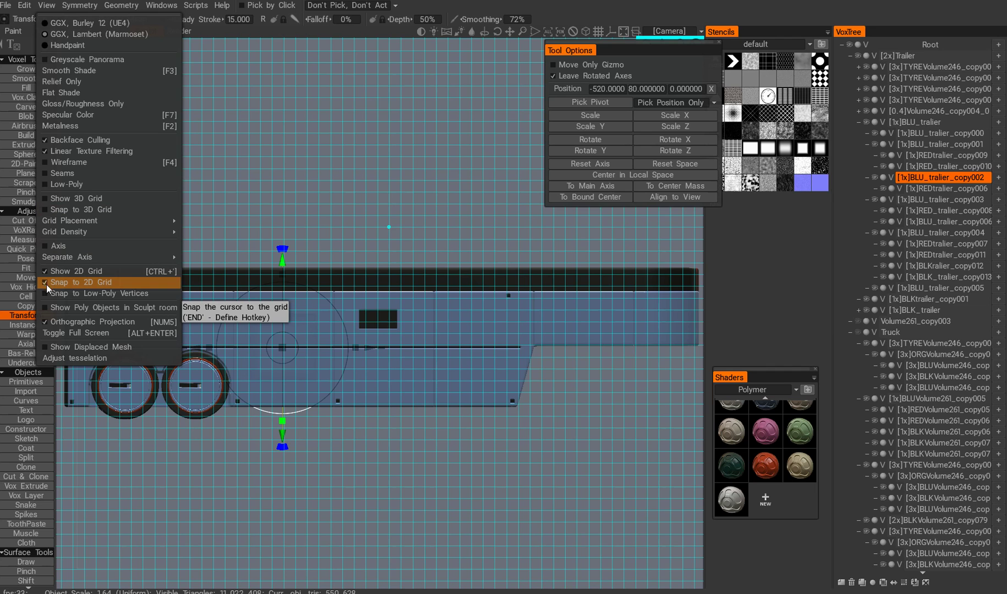
# Examine how the 2D grid relates to the trailer's side at different zoom levels and view positions
pyautogui.moveTo(471, 252); pyautogui.dragTo(546, 312, button='middle')
pyautogui.scroll(1, 546, 312)
pyautogui.moveTo(481, 290); pyautogui.dragTo(388, 271, button='middle')
pyautogui.scroll(1, 501, 311)
pyautogui.scroll(-2, 443, 293)
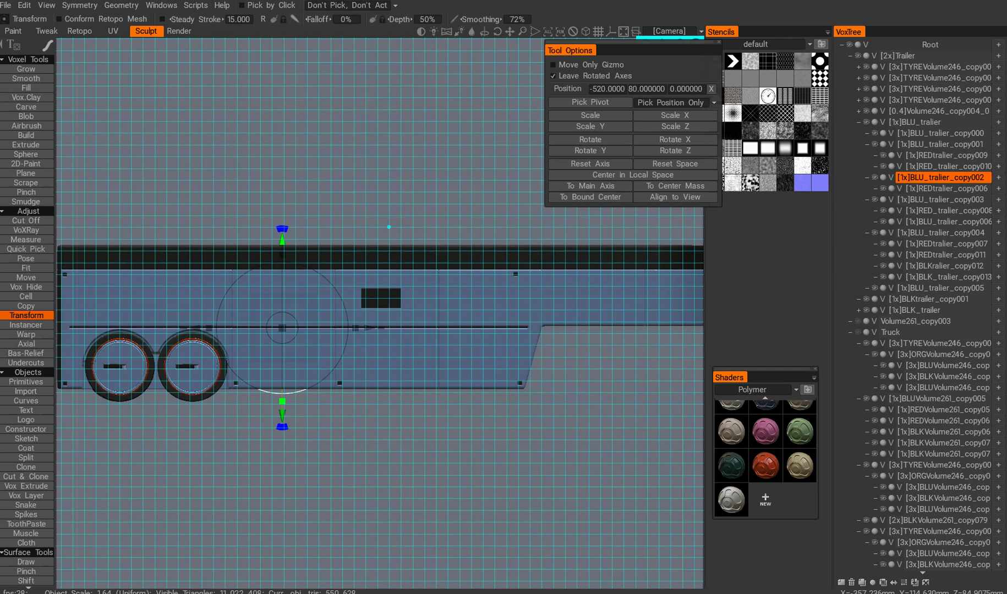
pyautogui.moveTo(444, 289); pyautogui.dragTo(416, 281, button='right')
pyautogui.scroll(4, 415, 281)
pyautogui.scroll(-6, 397, 285)
pyautogui.scroll(5, 396, 285)
pyautogui.scroll(2, 180, 218)
pyautogui.scroll(-5, 526, 319)
pyautogui.scroll(6, 526, 319)
pyautogui.moveTo(390, 228)
pyautogui.moveTo(401, 216)
pyautogui.mouseDown(button='right')
pyautogui.moveTo(416, 202)
pyautogui.moveTo(391, 226)
pyautogui.moveTo(407, 219)
pyautogui.moveTo(400, 225)
pyautogui.mouseUp(button='right')
pyautogui.moveTo(285, 271); pyautogui.dragTo(318, 287, button='middle')
pyautogui.keyDown('alt'); pyautogui.moveTo(318, 287); pyautogui.dragTo(299, 266); pyautogui.keyUp('alt')
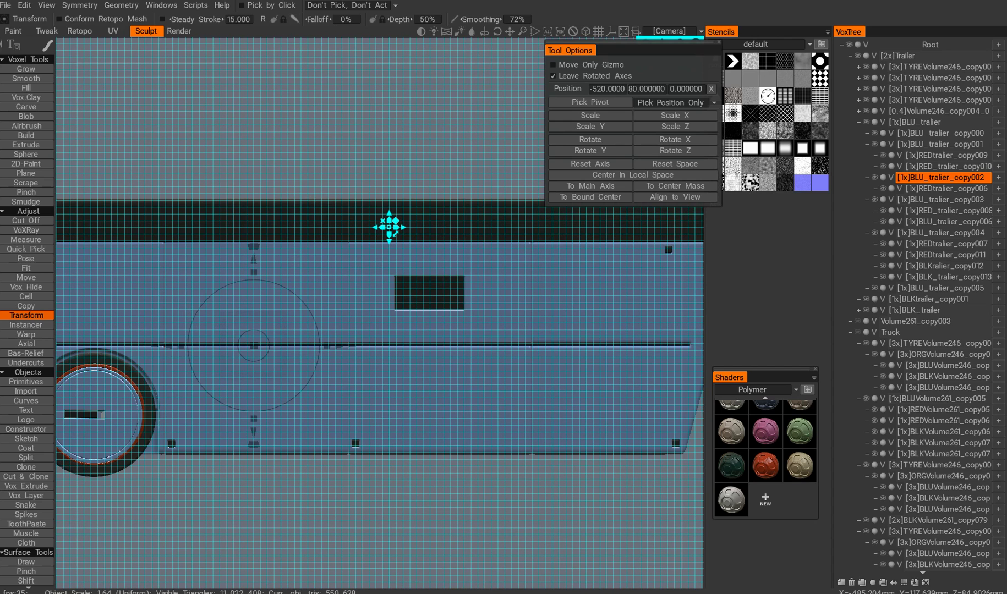
# Review the grid placement and grid density options, and examine the 2D grid along the full length of the trailer's side
pyautogui.click(24, 5)
pyautogui.moveTo(46, 5)
pyautogui.moveTo(120, 220)
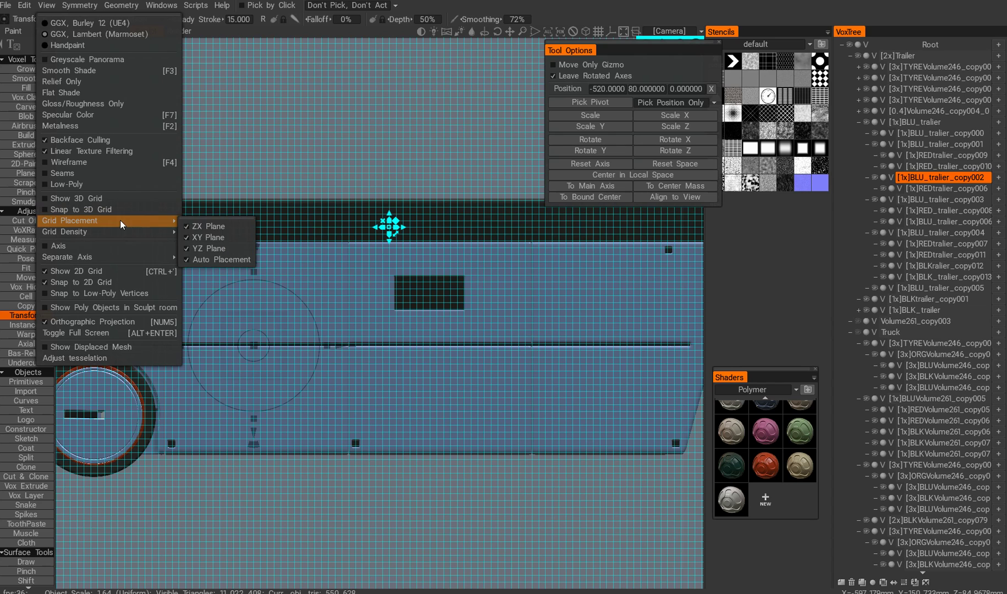
pyautogui.moveTo(180, 233)
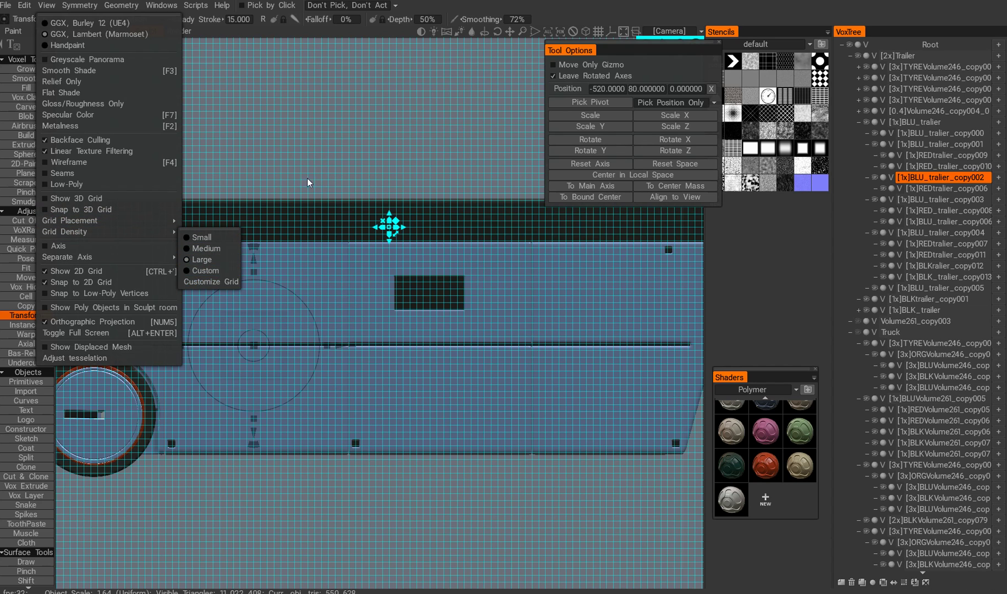
pyautogui.moveTo(301, 241)
pyautogui.mouseDown(button='middle')
pyautogui.moveTo(403, 240)
pyautogui.moveTo(436, 270)
pyautogui.mouseUp(button='middle')
pyautogui.scroll(1, 267, 296)
pyautogui.moveTo(353, 308); pyautogui.dragTo(328, 296, button='middle')
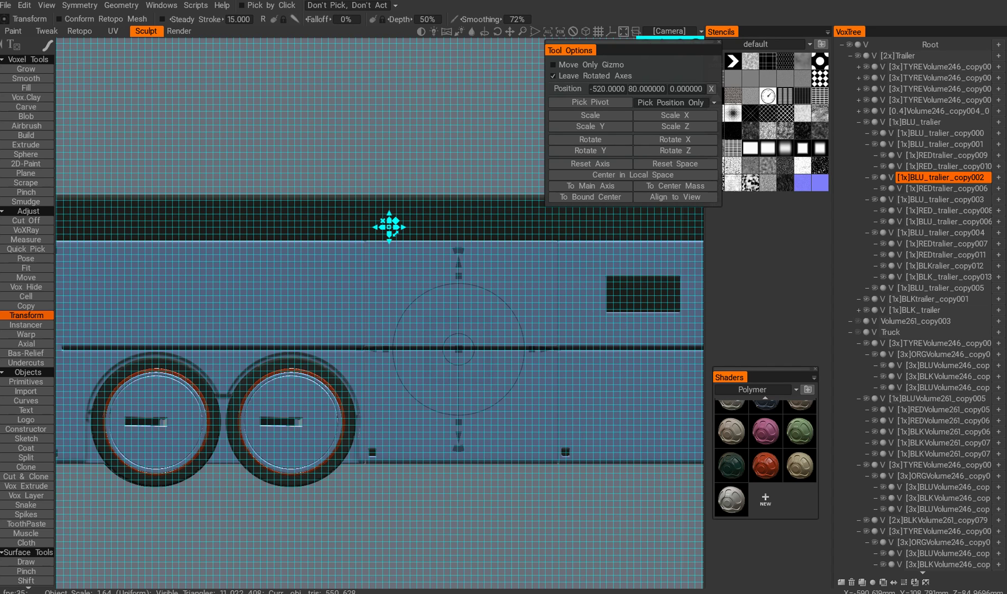
pyautogui.moveTo(576, 263); pyautogui.dragTo(490, 275, button='middle')
pyautogui.moveTo(295, 235); pyautogui.dragTo(453, 242, button='middle')
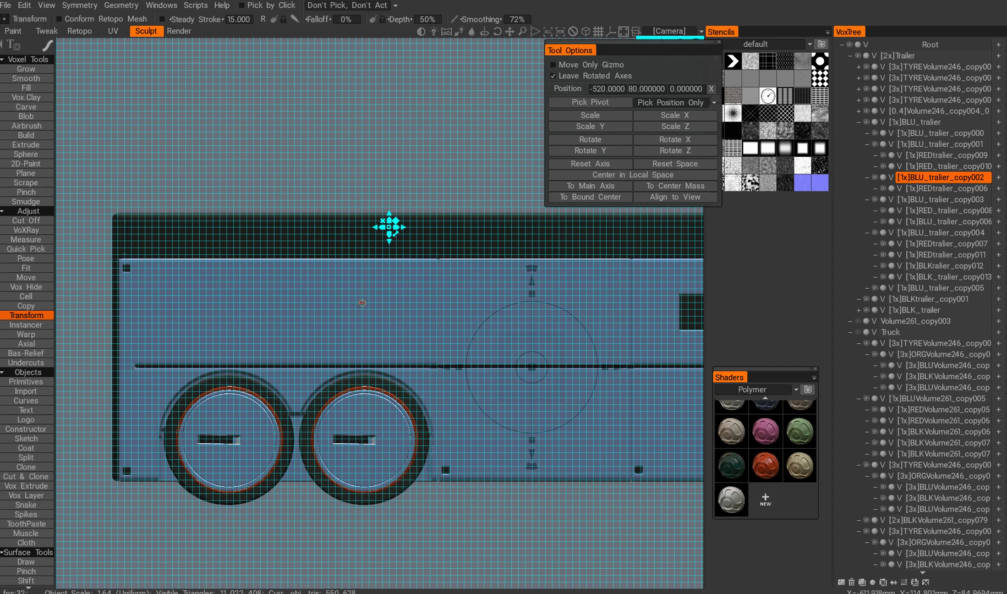
pyautogui.moveTo(493, 291); pyautogui.dragTo(402, 290, button='middle')
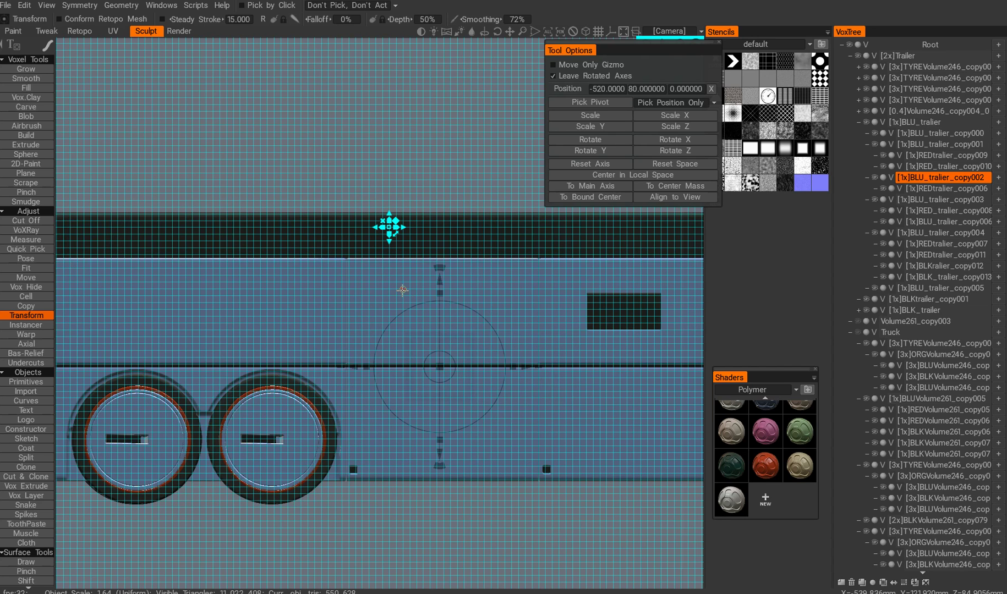
pyautogui.moveTo(564, 461); pyautogui.dragTo(356, 451, button='middle')
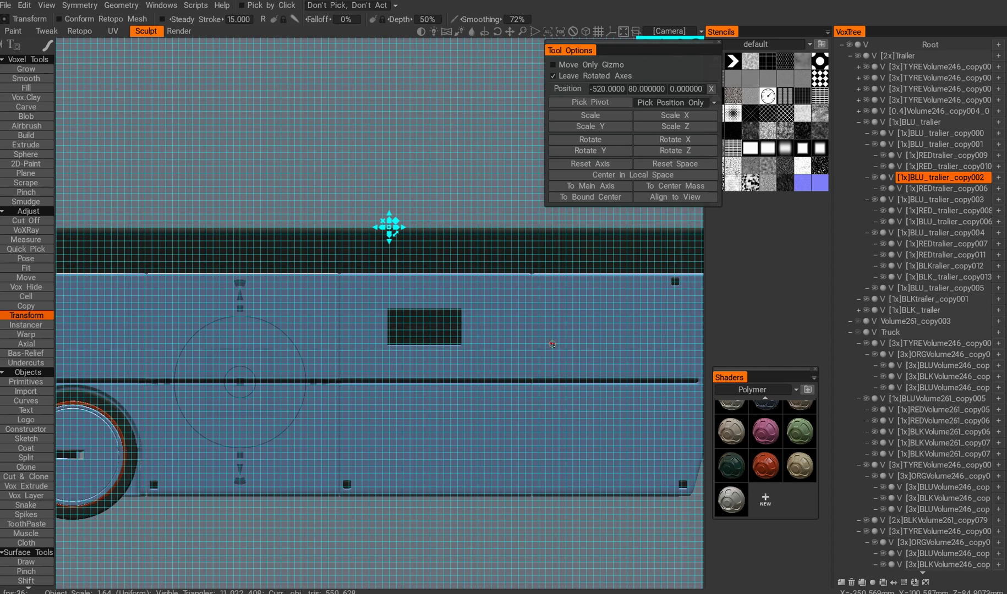
pyautogui.moveTo(149, 301); pyautogui.dragTo(308, 300, button='middle')
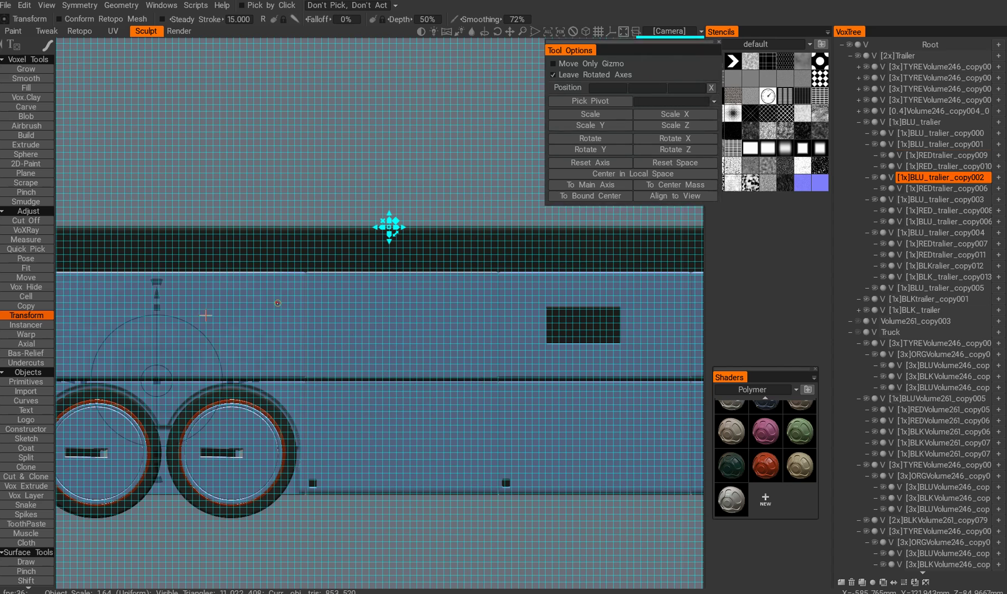
# Select BLU_tralier_copy001 and split four small grid-snapped squares in a horizontal row from the panel above the wheels
pyautogui.press('h')
pyautogui.moveTo(399, 308); pyautogui.dragTo(607, 300, button='middle')
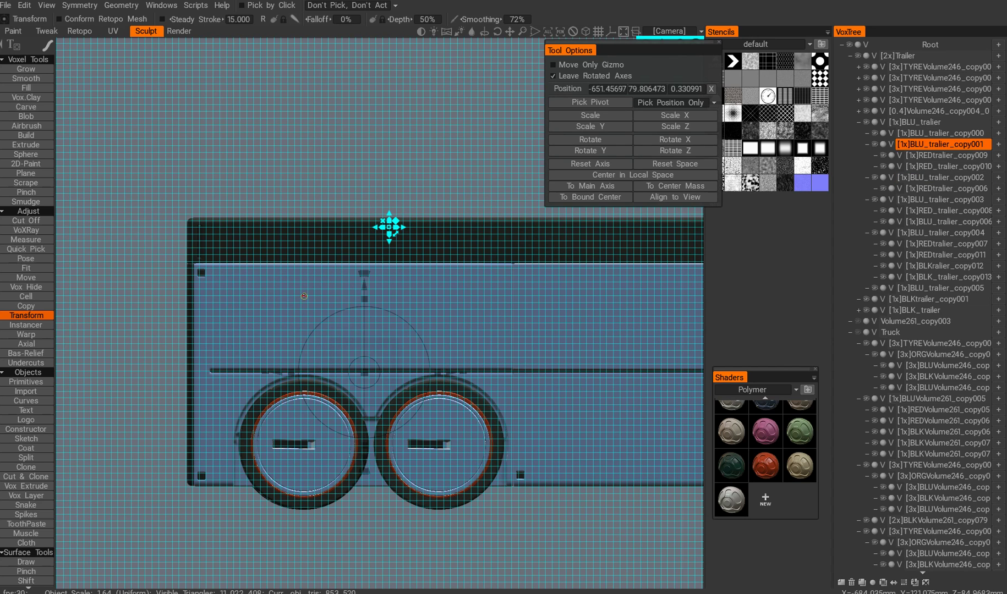
pyautogui.press('s')
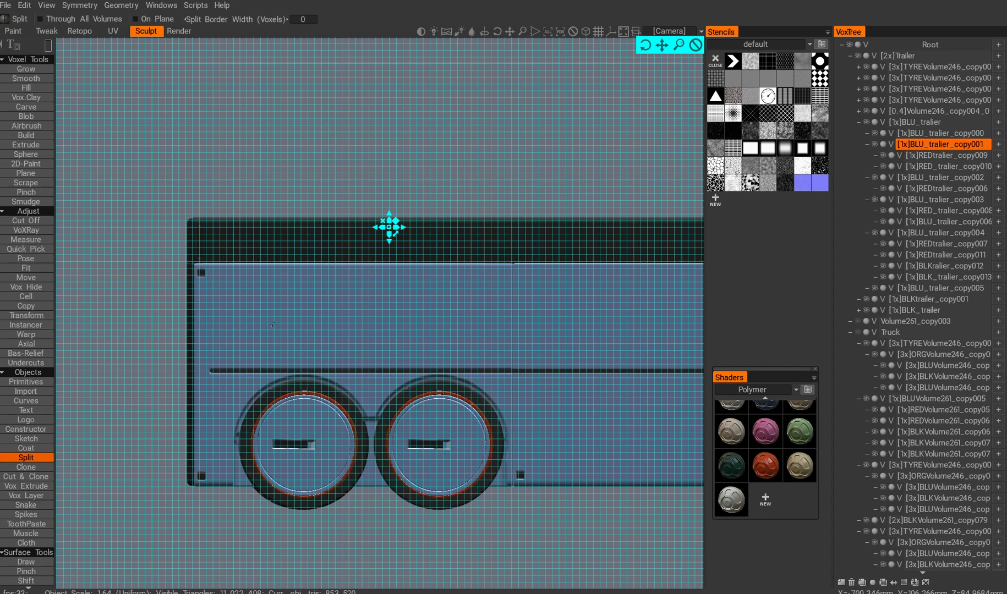
pyautogui.moveTo(274, 303); pyautogui.dragTo(281, 310)
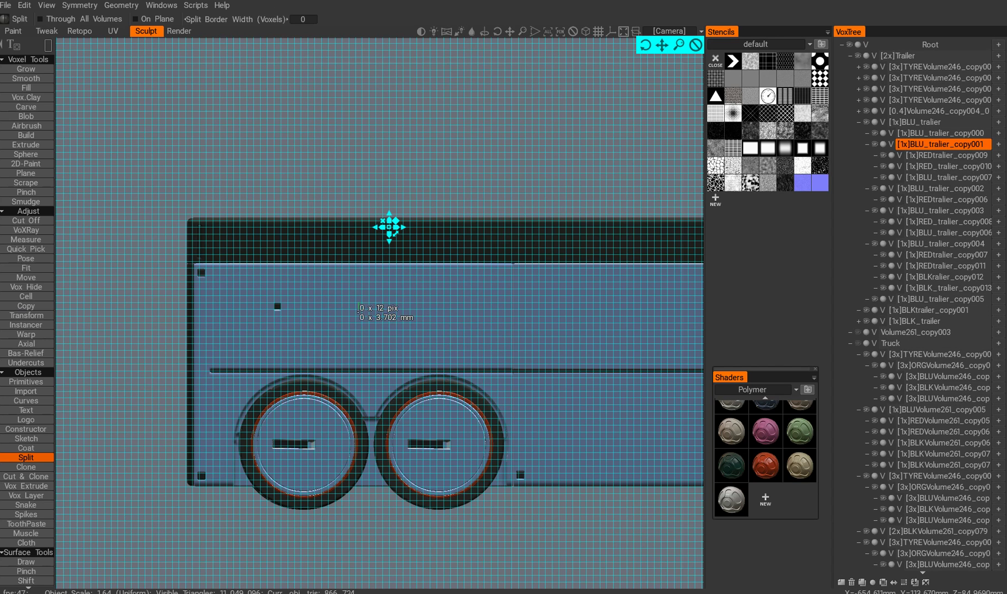
pyautogui.moveTo(355, 303); pyautogui.dragTo(362, 310)
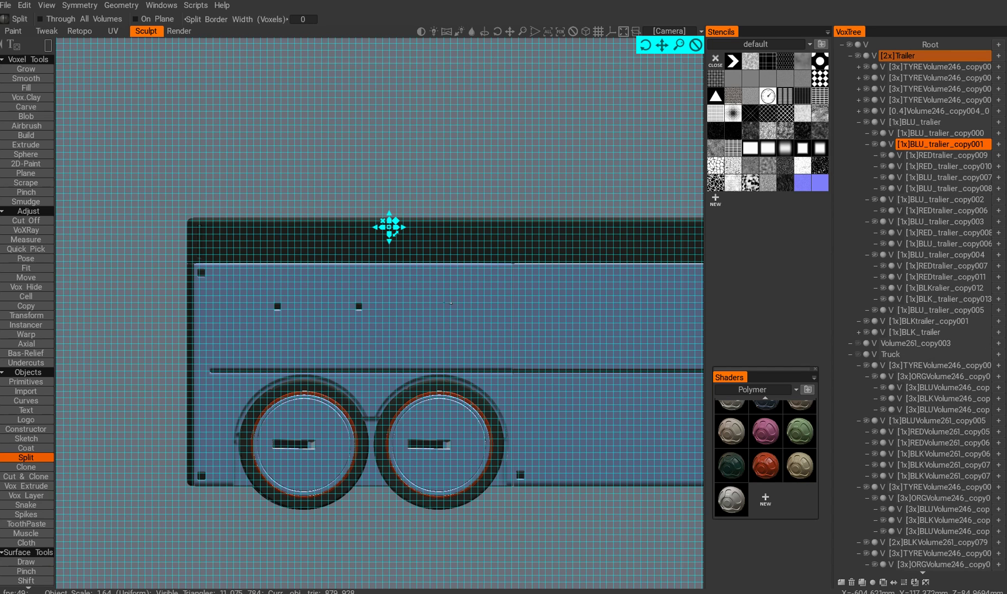
pyautogui.click(500, 305)
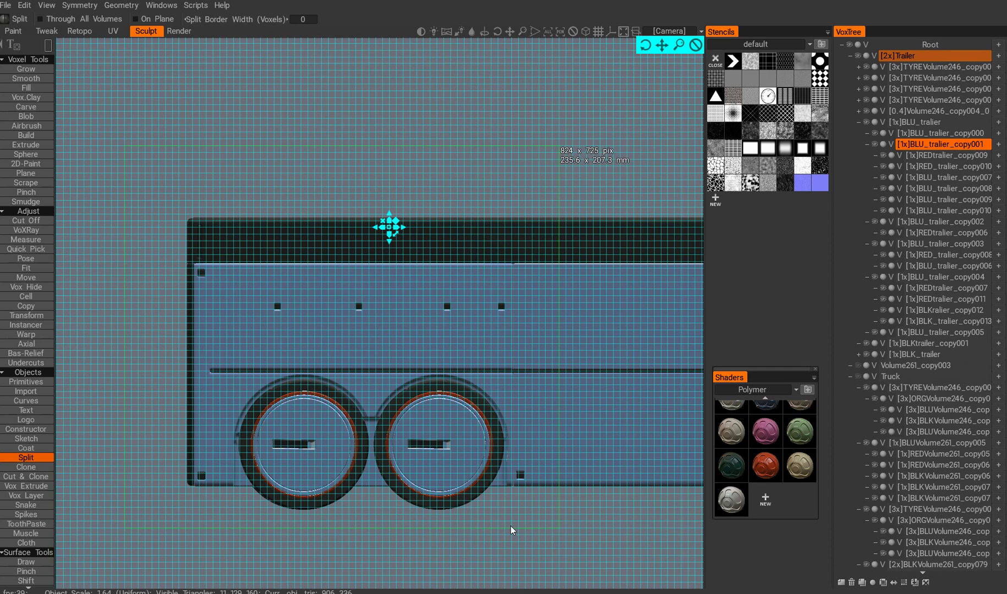
# Try to split the entire rear side panel with a grid-snapped rectangle about 236 × 207 mm, and undo the split
pyautogui.click(371, 340)
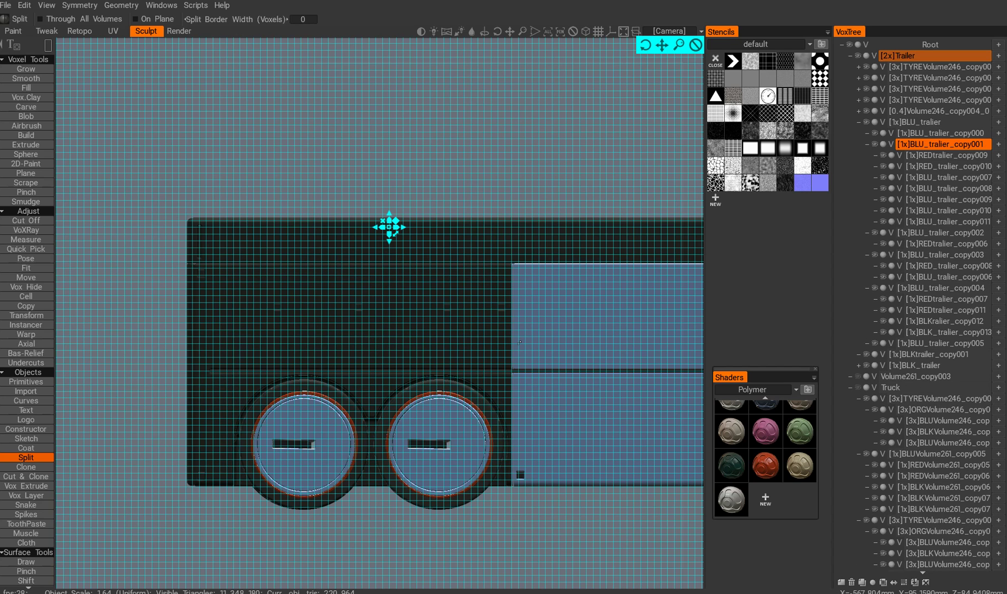
pyautogui.hotkey('ctrl', 'z')
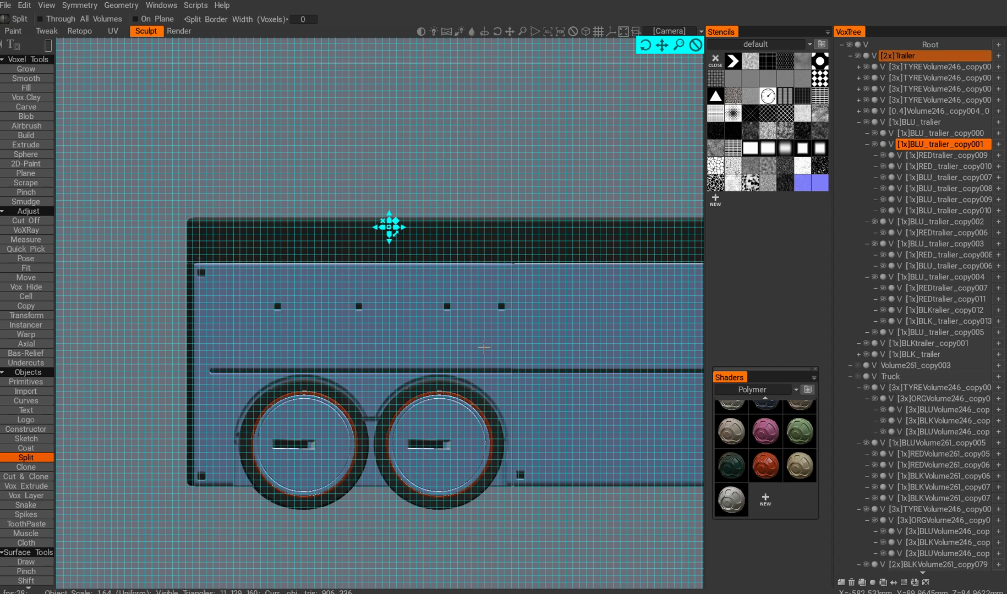
# From an angled view above the trailer, select BLK_trailer_copy003 and split it with a narrow vertical strip
pyautogui.moveTo(457, 325); pyautogui.dragTo(413, 306, button='right')
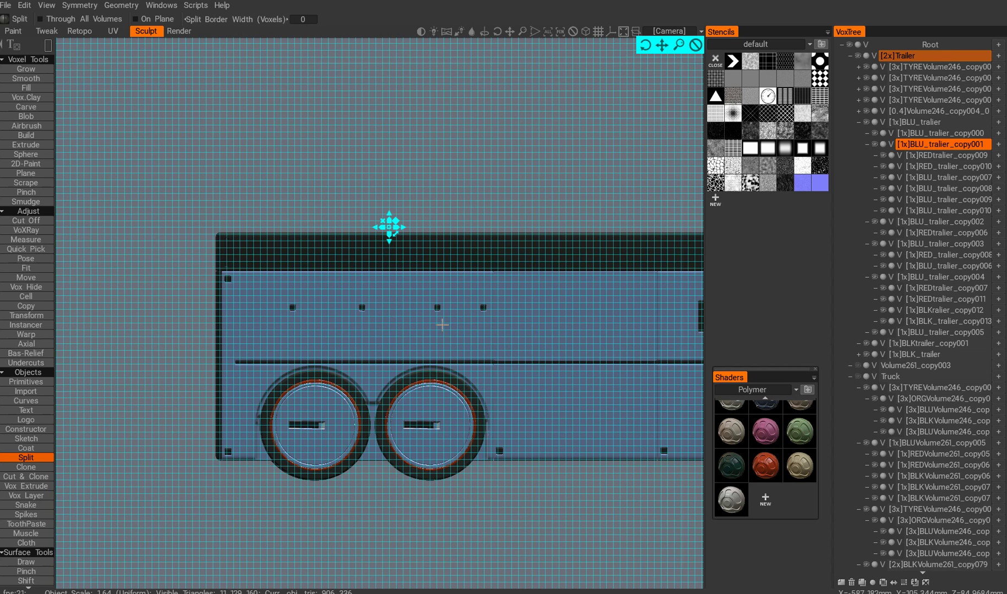
pyautogui.moveTo(419, 321); pyautogui.dragTo(288, 304, button='middle')
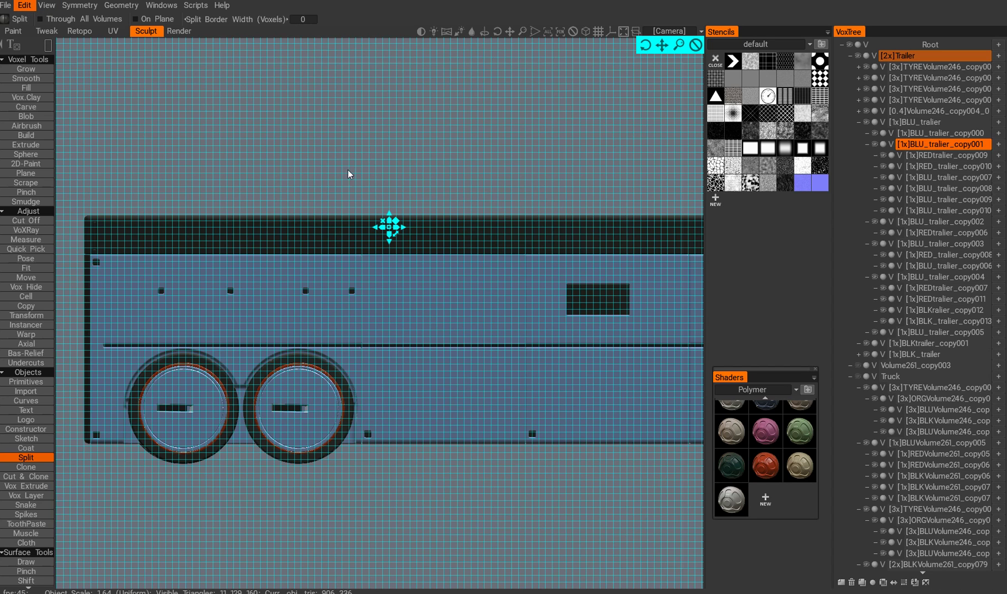
pyautogui.moveTo(487, 152); pyautogui.dragTo(368, 275)
pyautogui.moveTo(344, 254); pyautogui.dragTo(378, 195, button='middle')
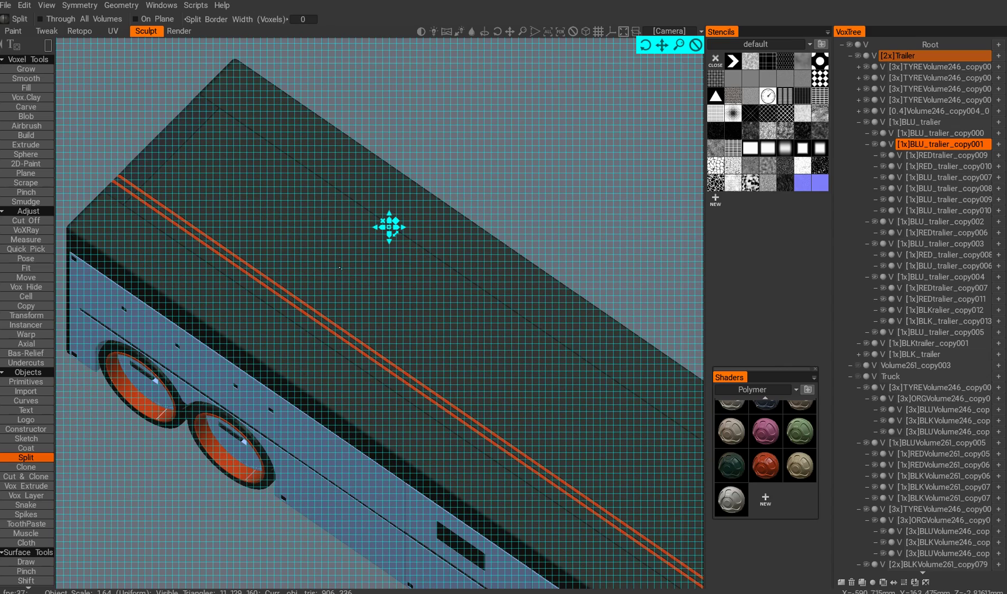
pyautogui.press('h')
pyautogui.moveTo(350, 451); pyautogui.dragTo(385, 377, button='middle')
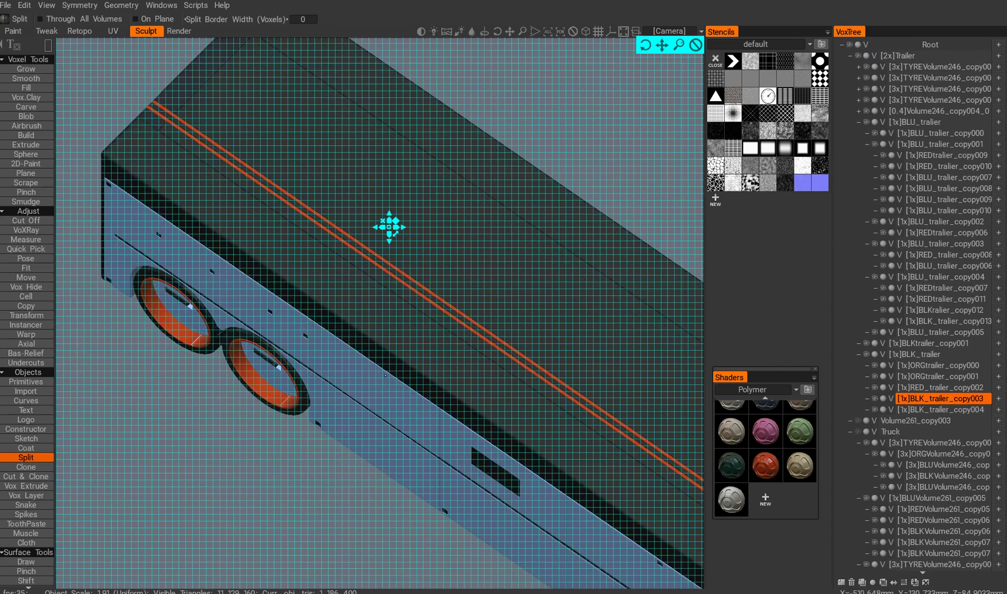
pyautogui.press('h')
pyautogui.press('h')
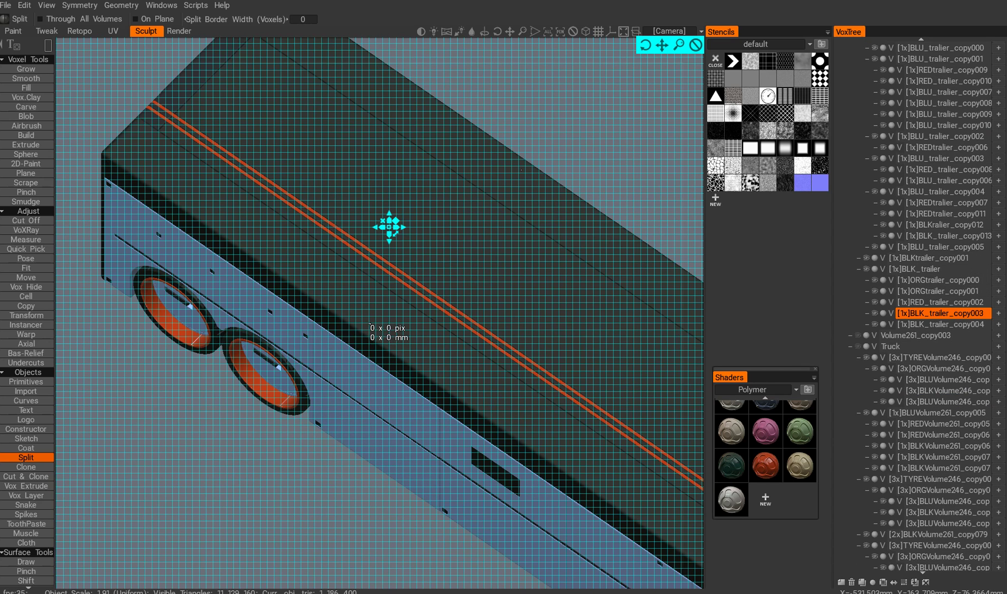
pyautogui.moveTo(370, 325); pyautogui.dragTo(375, 539)
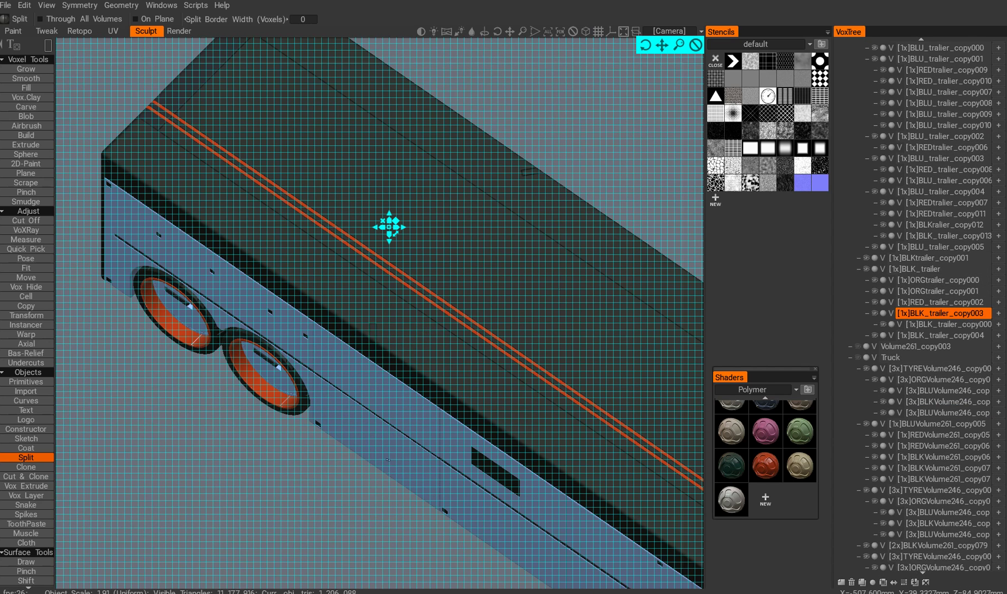
# Select the side panel BLU_tralier_copy002 and split a narrow full-height vertical strip from its edge near the wheels
pyautogui.keyDown('alt'); pyautogui.moveTo(406, 385); pyautogui.dragTo(388, 357); pyautogui.keyUp('alt')
pyautogui.press('h')
pyautogui.moveTo(378, 288); pyautogui.dragTo(385, 523)
pyautogui.keyDown('alt'); pyautogui.moveTo(340, 436); pyautogui.dragTo(346, 457); pyautogui.keyUp('alt')
pyautogui.keyDown('alt'); pyautogui.moveTo(442, 343); pyautogui.dragTo(357, 383); pyautogui.keyUp('alt')
pyautogui.keyDown('alt'); pyautogui.moveTo(356, 383); pyautogui.dragTo(381, 416, button='middle'); pyautogui.keyUp('alt')
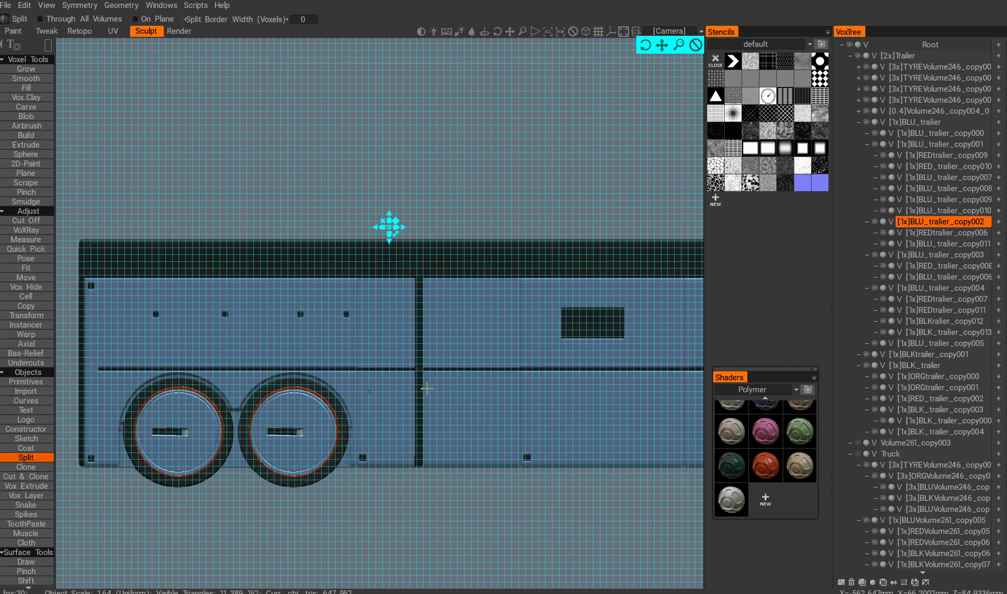
# Enable the 3D grid with snapping, and turn off the 2D grid and its snapping
pyautogui.keyDown('alt'); pyautogui.moveTo(428, 390); pyautogui.dragTo(395, 266); pyautogui.keyUp('alt')
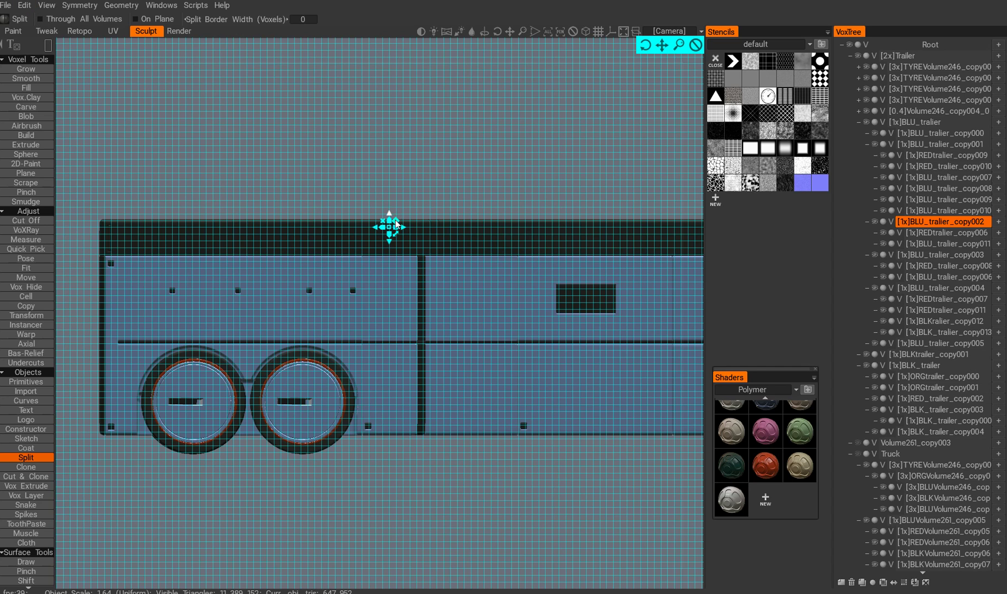
pyautogui.click(25, 5)
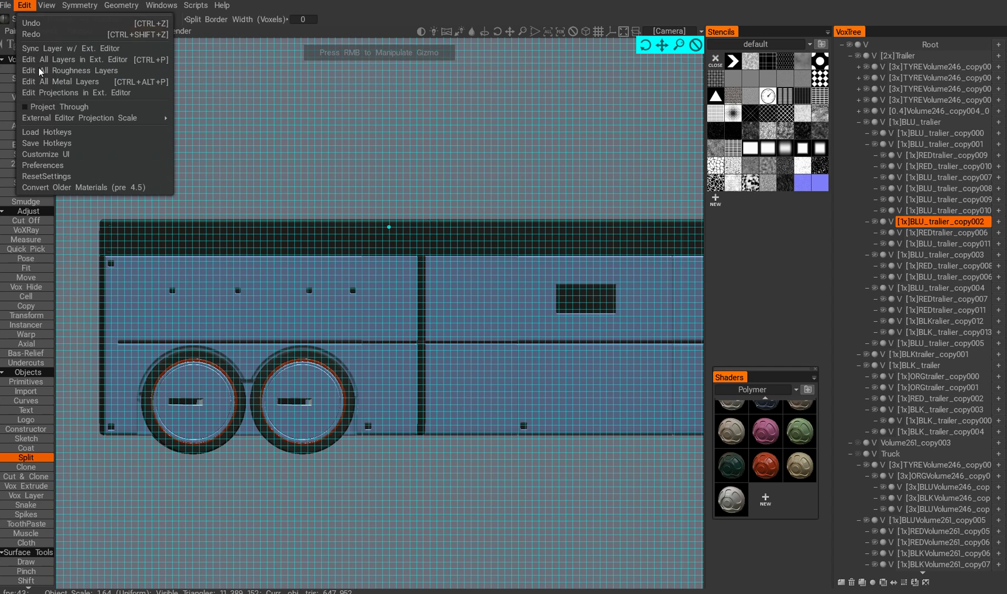
pyautogui.moveTo(46, 4)
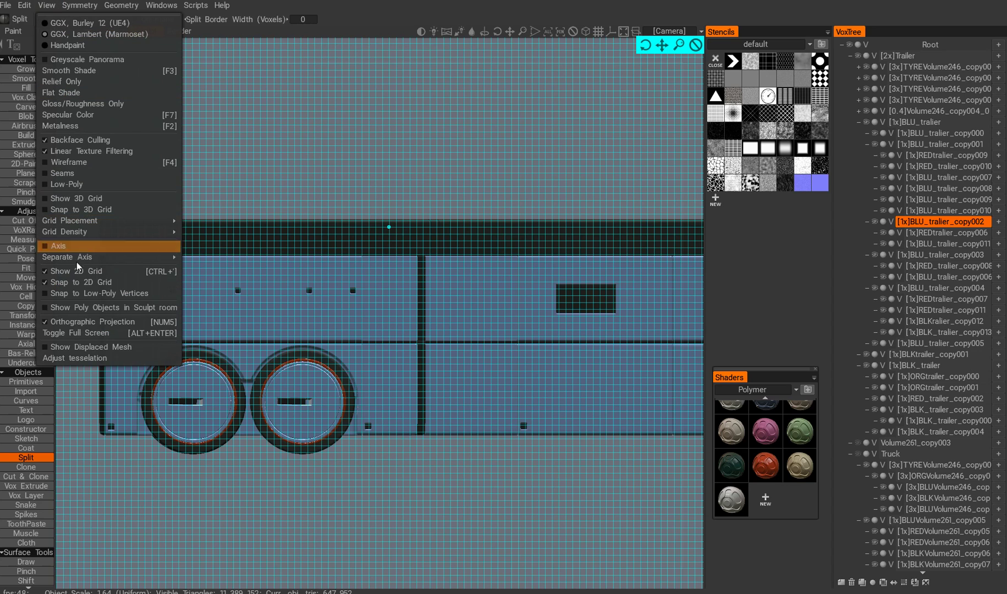
pyautogui.click(102, 199)
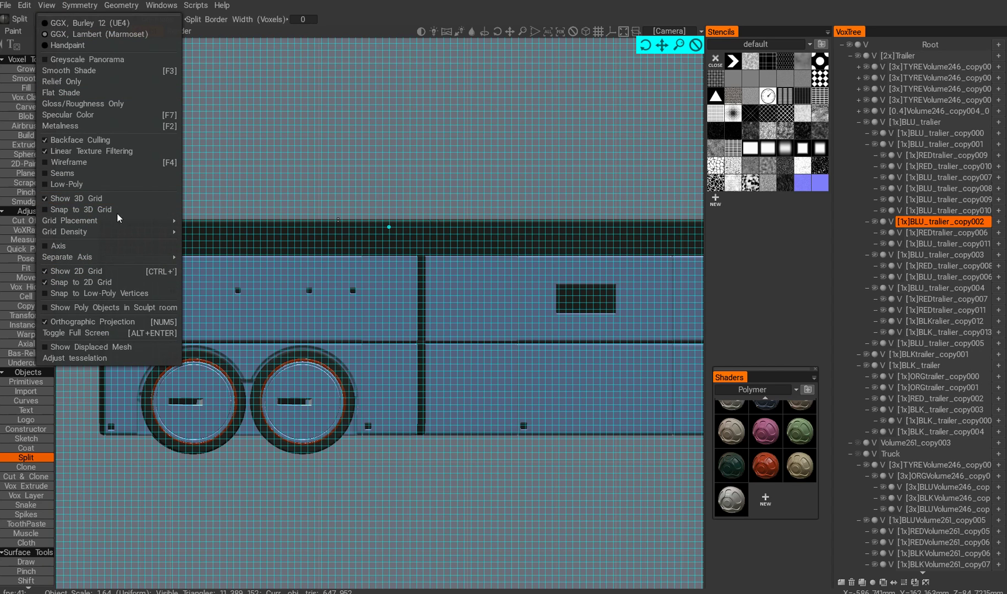
pyautogui.click(68, 209)
pyautogui.click(66, 271)
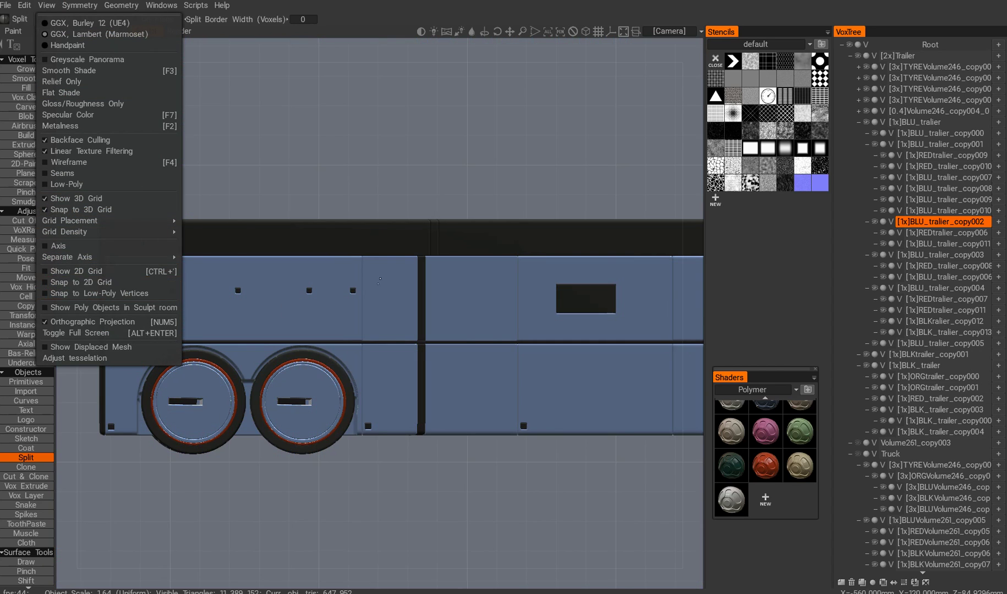
# Split a small upright rectangle from BLU_tralier_copy002 beside the dark window using 3D grid snapping, and check the trailer in the Top and Right views
pyautogui.moveTo(454, 283); pyautogui.dragTo(467, 324)
pyautogui.keyDown('alt'); pyautogui.moveTo(467, 232); pyautogui.dragTo(515, 288); pyautogui.keyUp('alt')
pyautogui.keyDown('alt'); pyautogui.moveTo(427, 354); pyautogui.dragTo(451, 308, button='middle'); pyautogui.keyUp('alt')
pyautogui.moveTo(473, 271); pyautogui.dragTo(430, 407, button='middle')
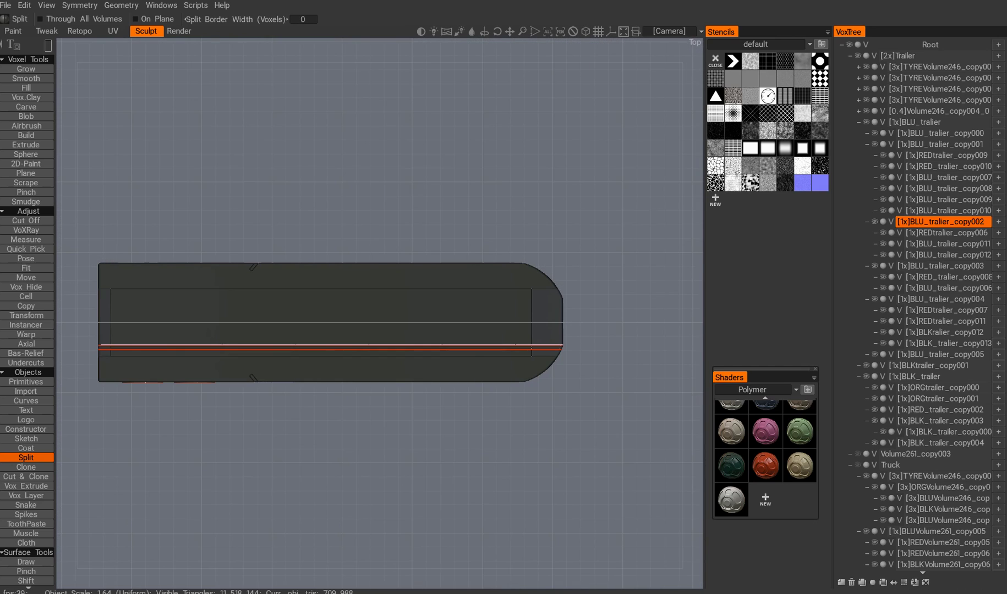
pyautogui.moveTo(371, 384); pyautogui.dragTo(399, 301, button='middle')
pyautogui.scroll(2, 303, 298)
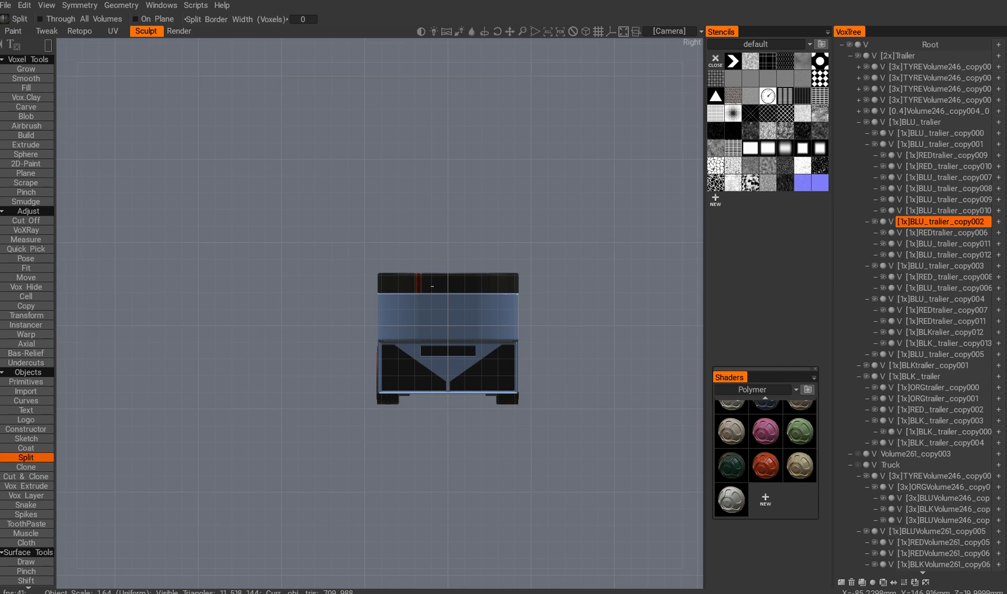
# In the Right view, select BLK_trailer_copy003 and set the grid density to Small
pyautogui.press('h')
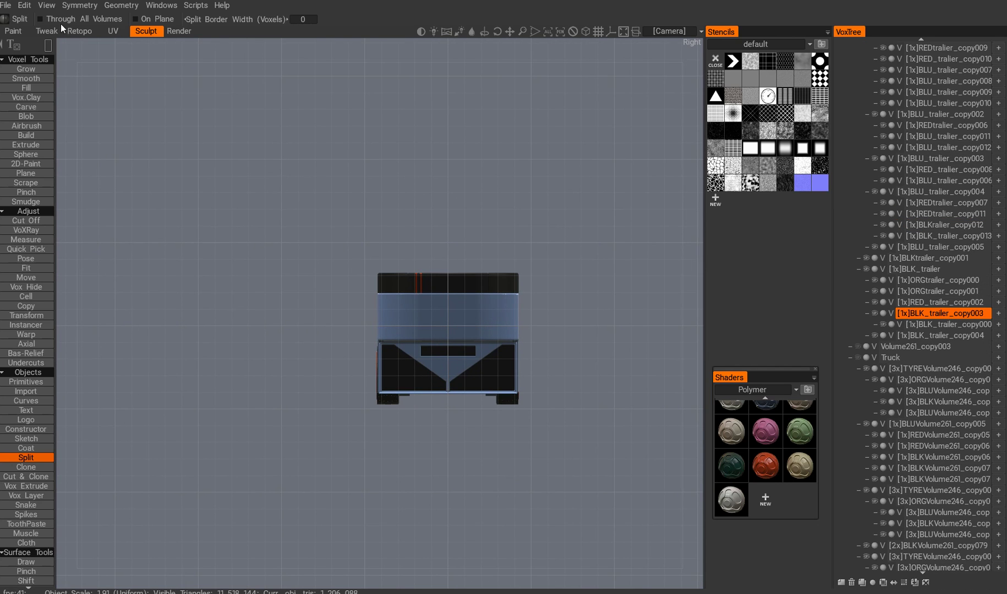
pyautogui.click(46, 5)
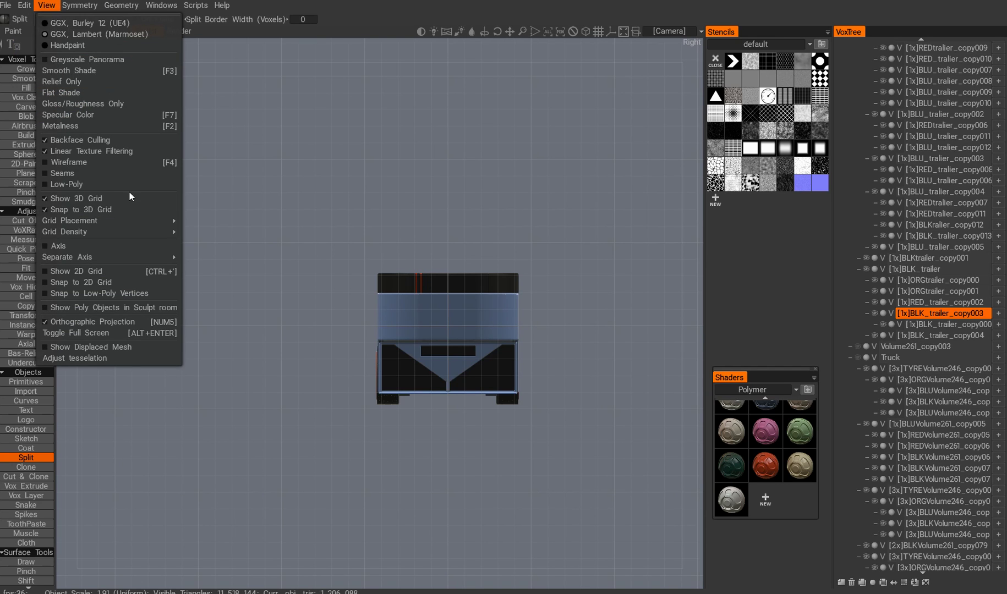
pyautogui.moveTo(143, 231)
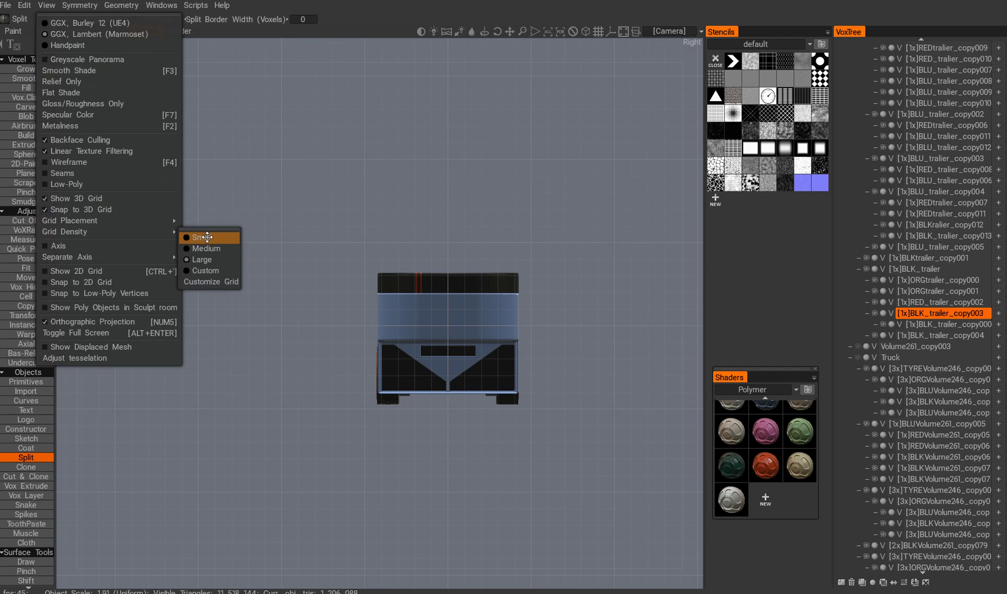
pyautogui.moveTo(461, 328); pyautogui.dragTo(482, 320, button='right')
# Set the grid density to Custom for finer snapping on the trailer's end face
pyautogui.click(47, 5)
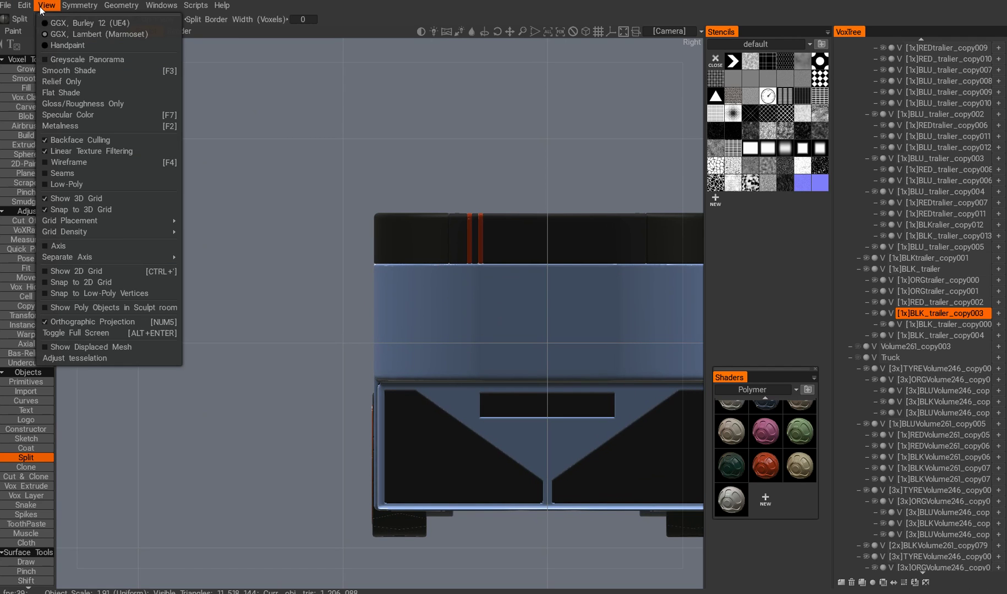
pyautogui.moveTo(123, 232)
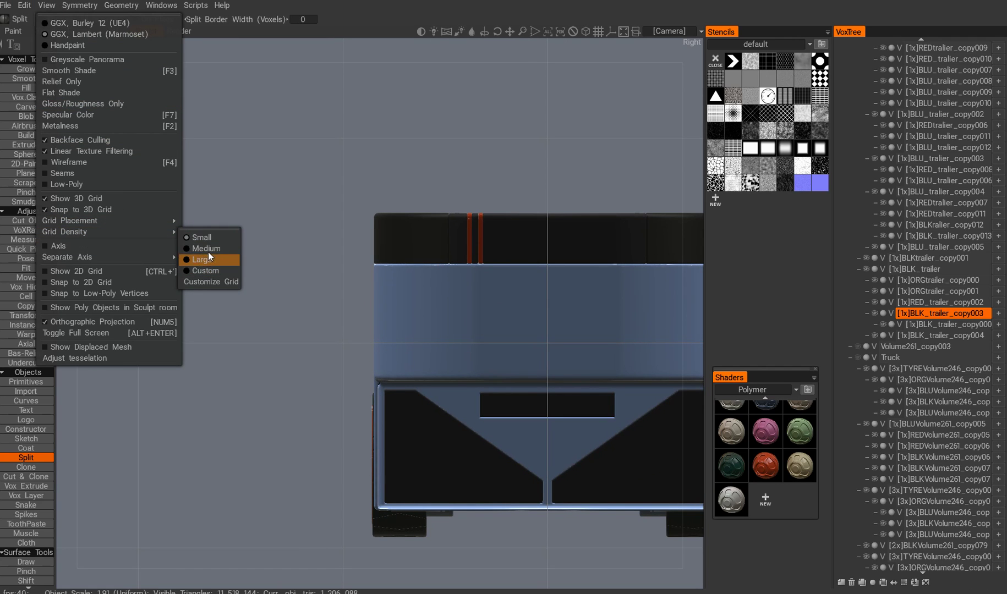
pyautogui.click(208, 272)
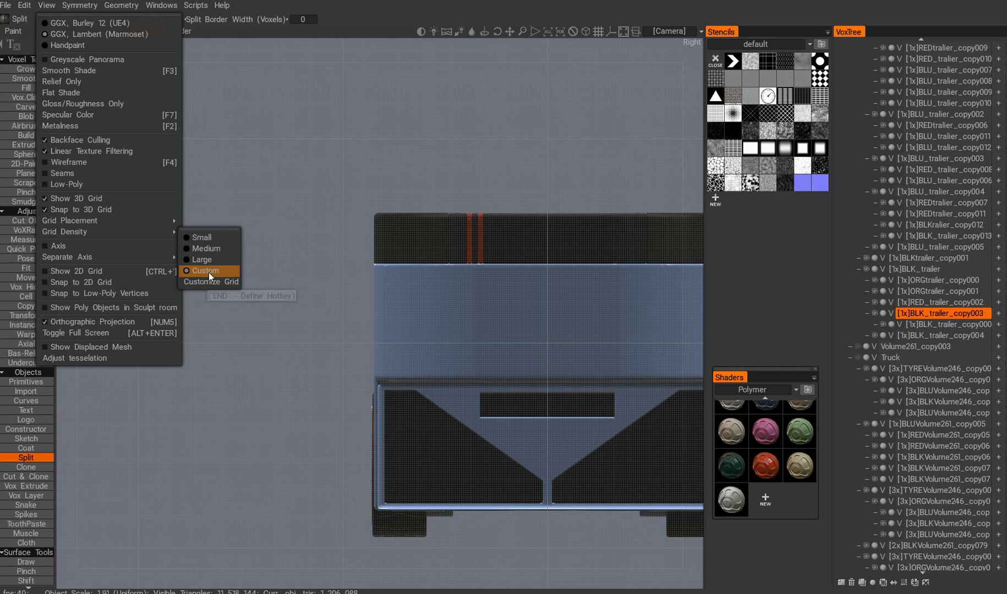
pyautogui.scroll(3, 598, 387)
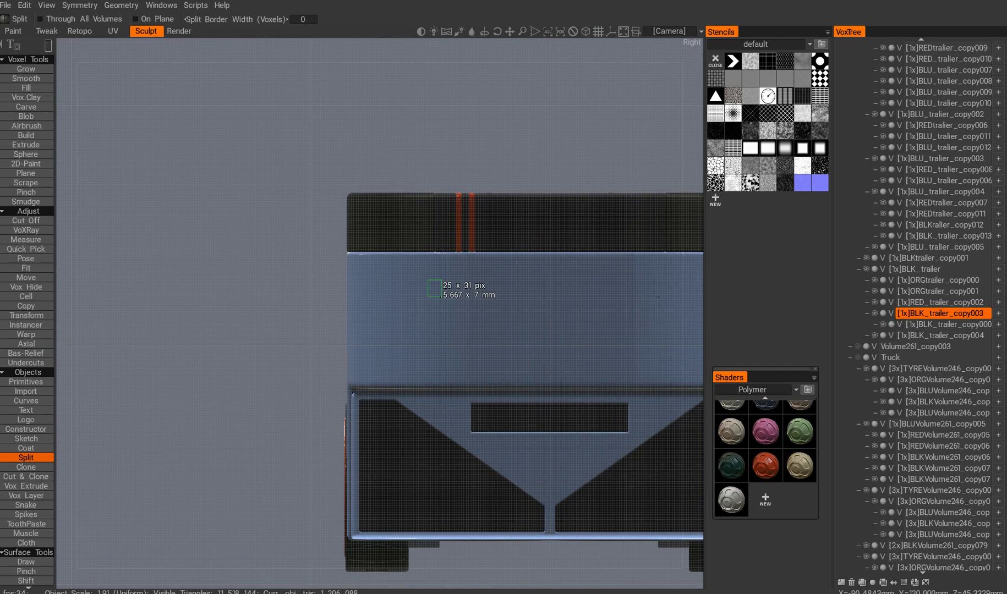
# Examine the finer grid on the trailer's end face, and inspect the trailer's side panels and windows from an angle and near the Front view
pyautogui.scroll(3, 528, 319)
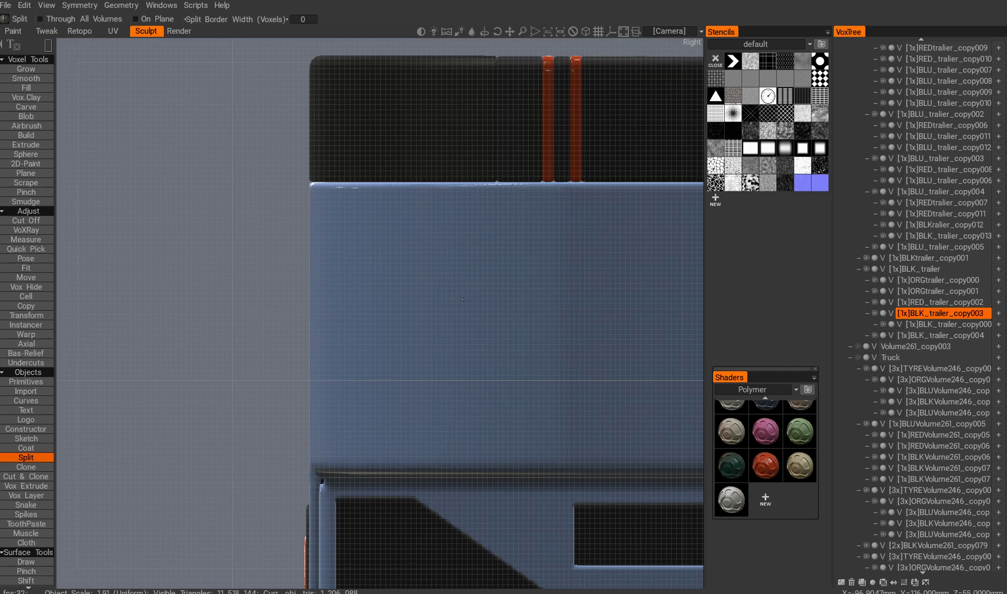
pyautogui.scroll(3, 672, 427)
pyautogui.scroll(-5, 349, 259)
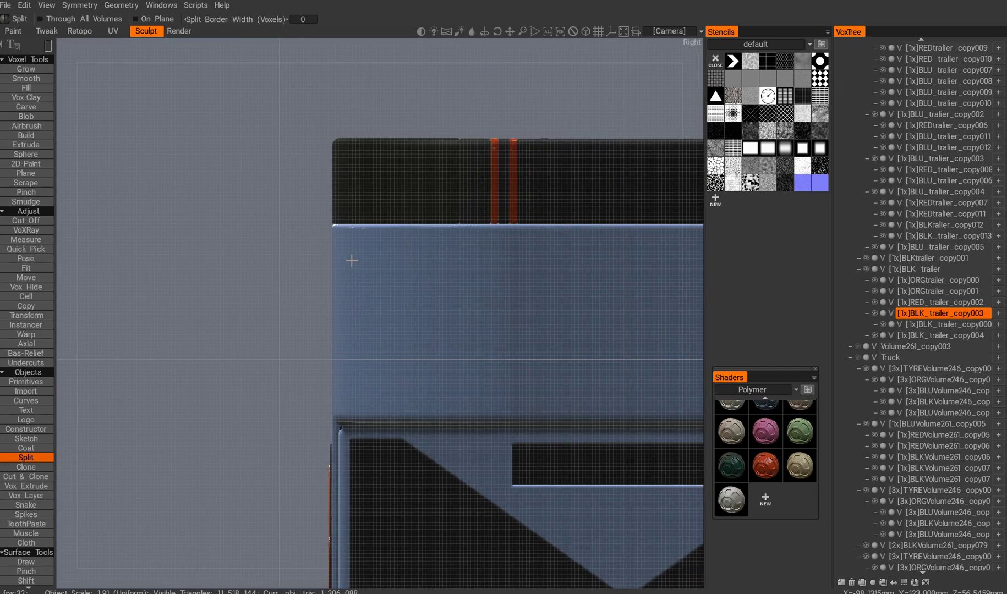
pyautogui.moveTo(440, 290)
pyautogui.keyDown('alt'); pyautogui.mouseDown()
pyautogui.moveTo(446, 261)
pyautogui.moveTo(526, 295)
pyautogui.moveTo(444, 284)
pyautogui.mouseUp(); pyautogui.keyUp('alt')
pyautogui.scroll(-2, 527, 295)
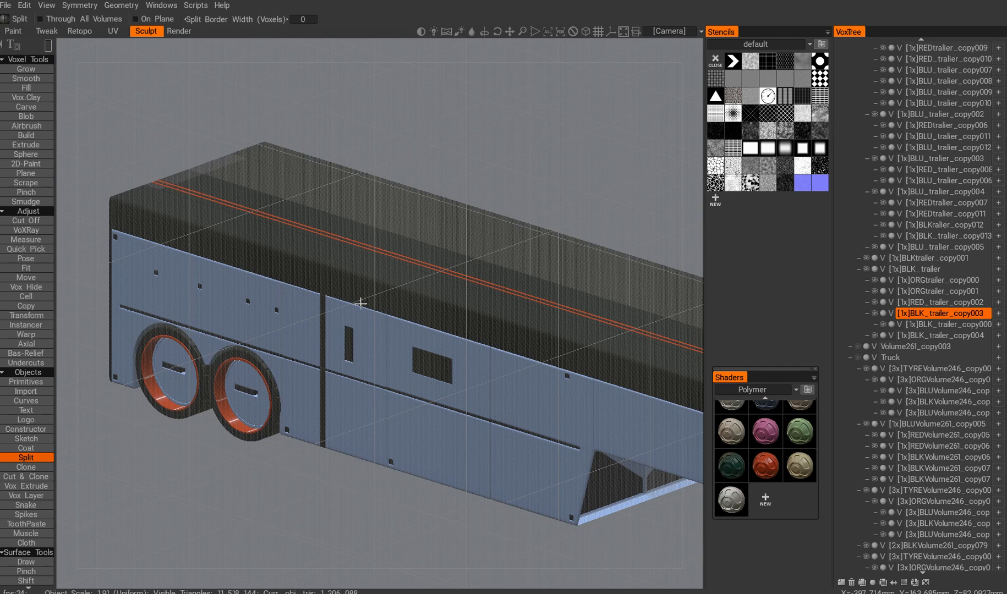
pyautogui.moveTo(390, 305); pyautogui.dragTo(358, 308, button='middle')
pyautogui.keyDown('alt'); pyautogui.moveTo(421, 354); pyautogui.dragTo(415, 315); pyautogui.keyUp('alt')
pyautogui.moveTo(399, 287); pyautogui.dragTo(379, 319, button='middle')
pyautogui.keyDown('alt'); pyautogui.moveTo(472, 337); pyautogui.dragTo(440, 353, button='right'); pyautogui.keyUp('alt')
pyautogui.keyDown('alt'); pyautogui.moveTo(440, 352); pyautogui.dragTo(441, 355); pyautogui.keyUp('alt')
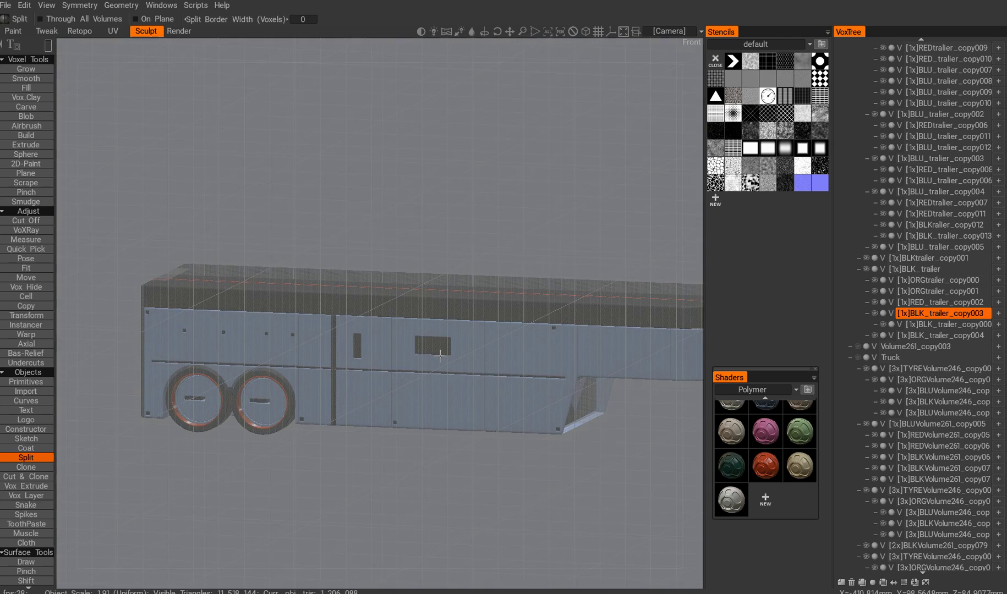
# Switch to the ArtStation page in the browser and look through the Heavy Freight truck's finished images
pyautogui.hotkey('alt', 'Tab')
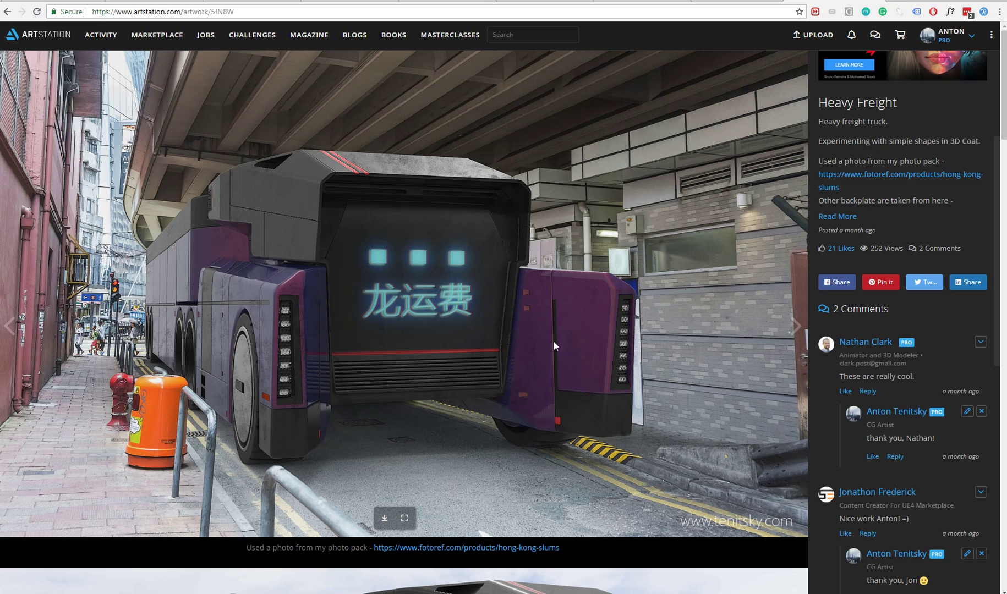
pyautogui.scroll(-1, 551, 328)
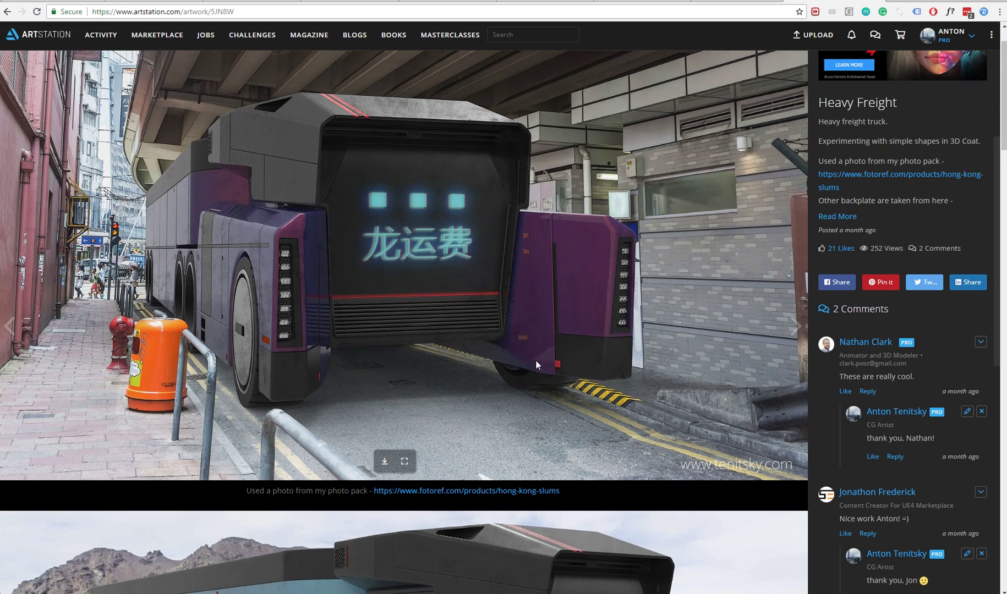
pyautogui.scroll(-3, 561, 384)
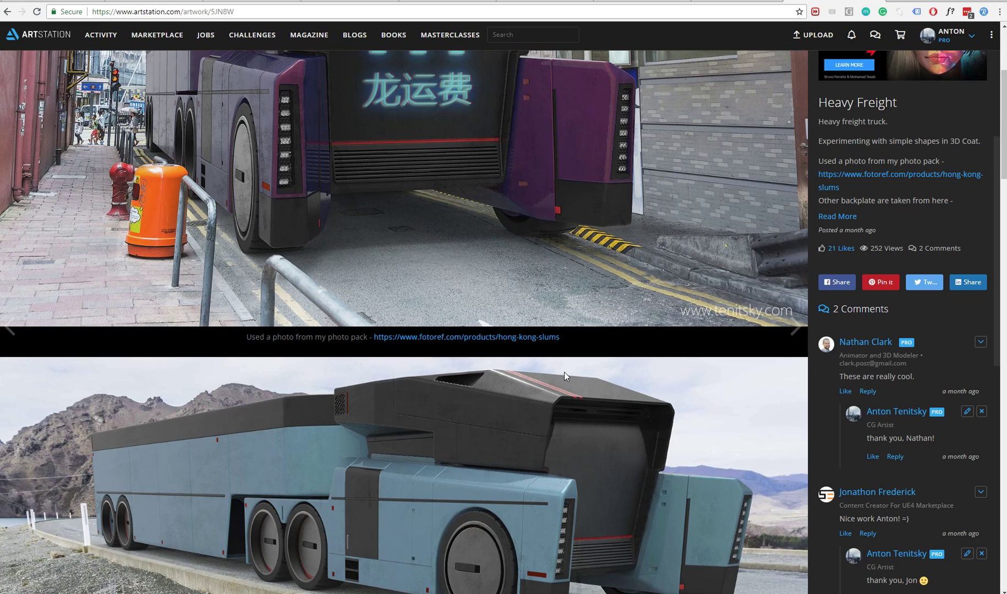